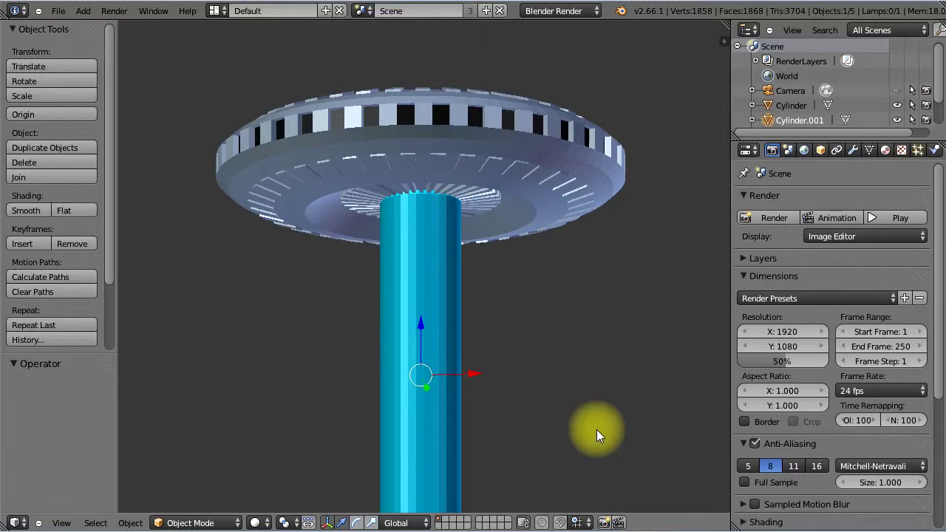
# - Drag Cylinder.001 a short distance along the red X axis under the saucer
pyautogui.moveTo(470, 372); pyautogui.dragTo(479, 371)
# - Delete Cylinder.001 with X so only the saucer disc remains
pyautogui.press('x')
pyautogui.click(497, 390)
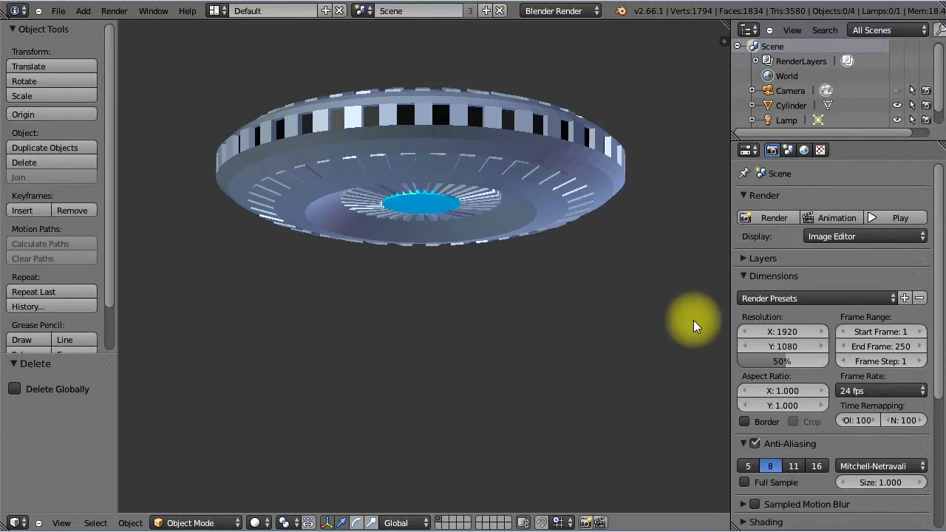
# - Enable Background Images in the N panel and load DSCN0658.JPG as the background
pyautogui.press('n')
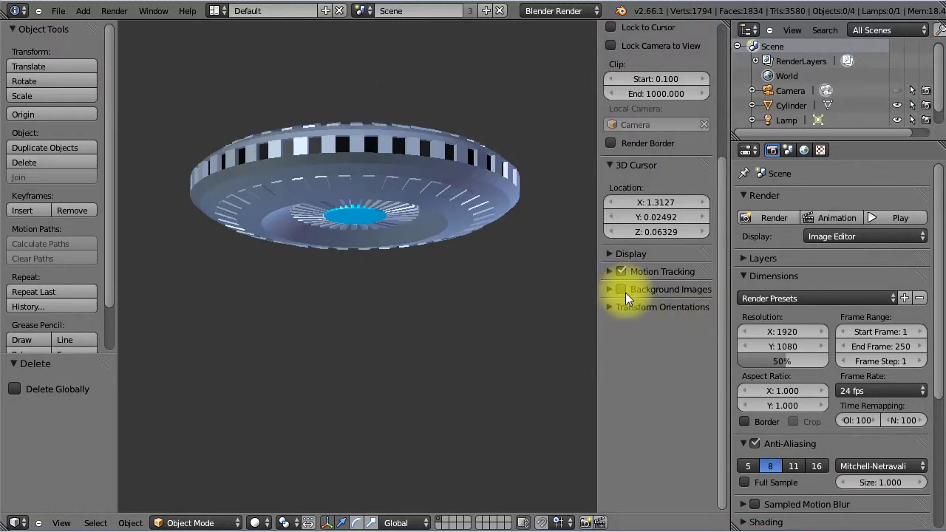
pyautogui.click(621, 289)
pyautogui.click(610, 290)
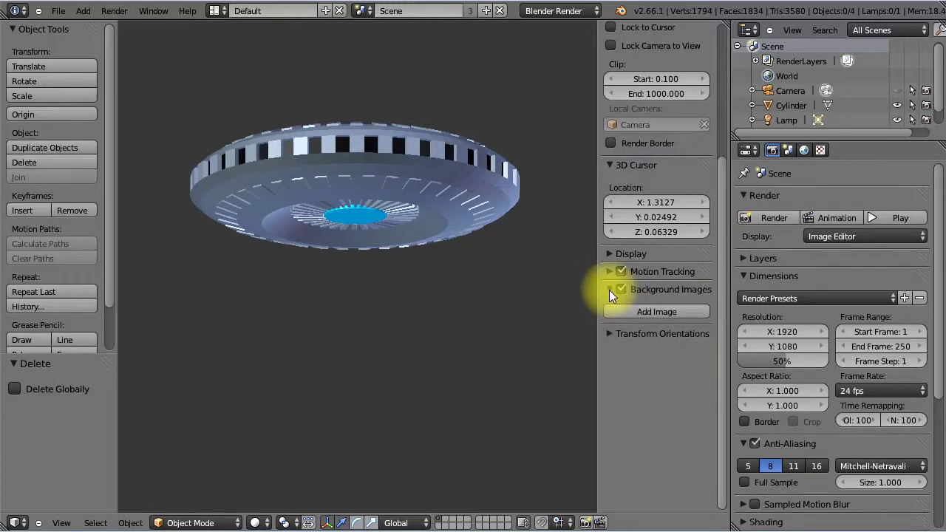
pyautogui.click(651, 312)
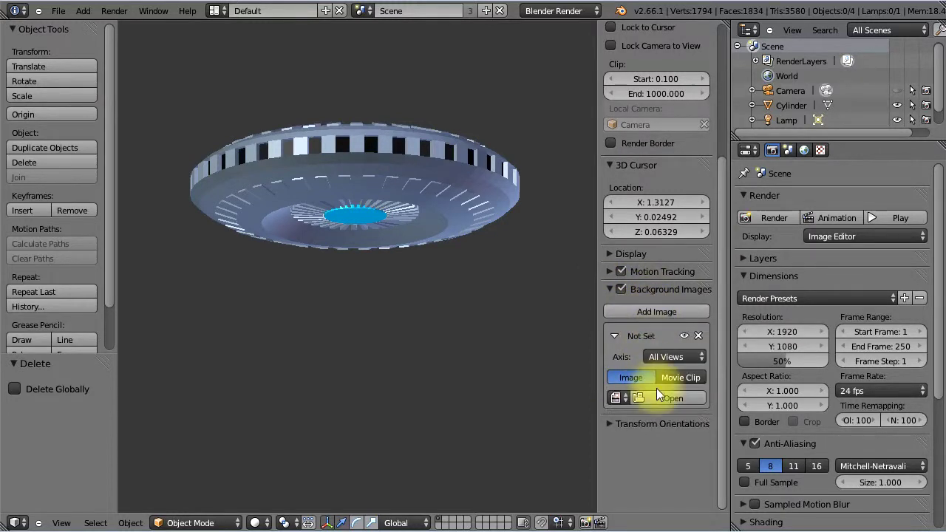
pyautogui.click(653, 397)
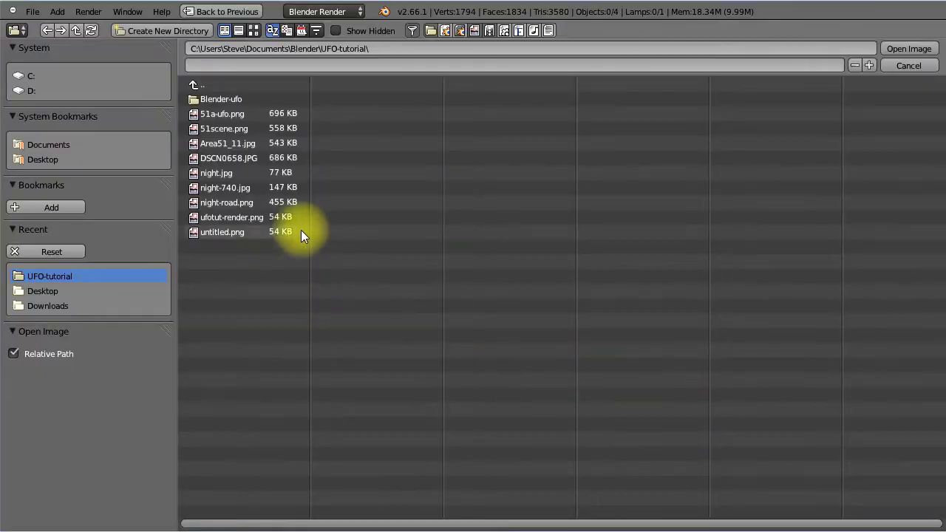
pyautogui.click(196, 156)
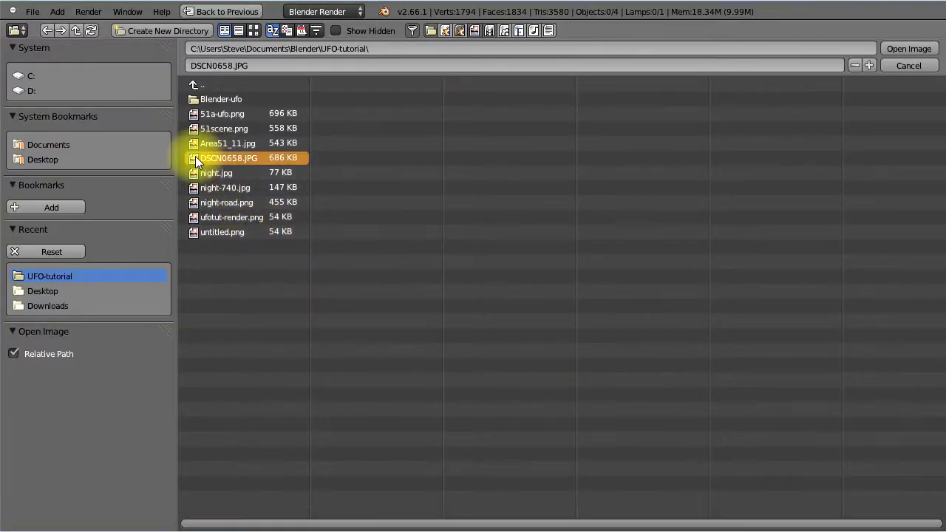
pyautogui.doubleClick(195, 158)
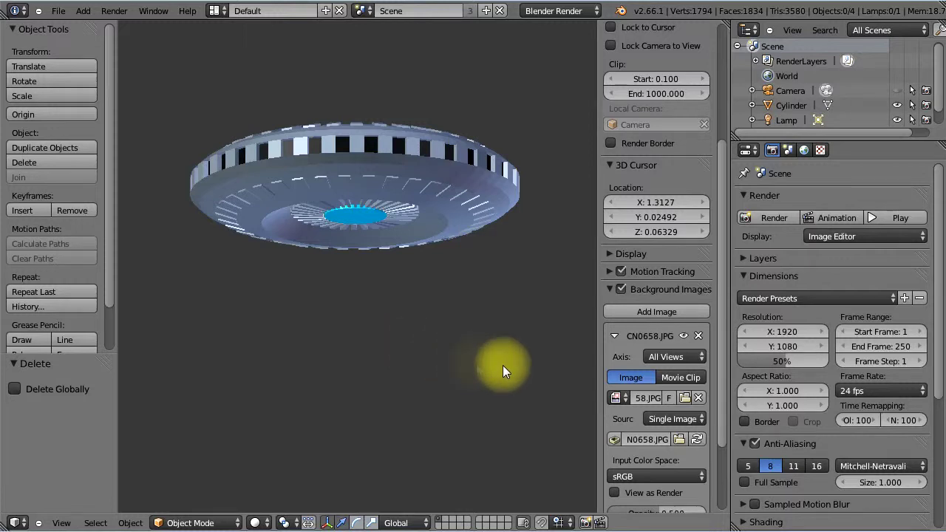
# - Untick Only Render under Display to show the grid floor and axes
pyautogui.scroll(-1, 721, 355)
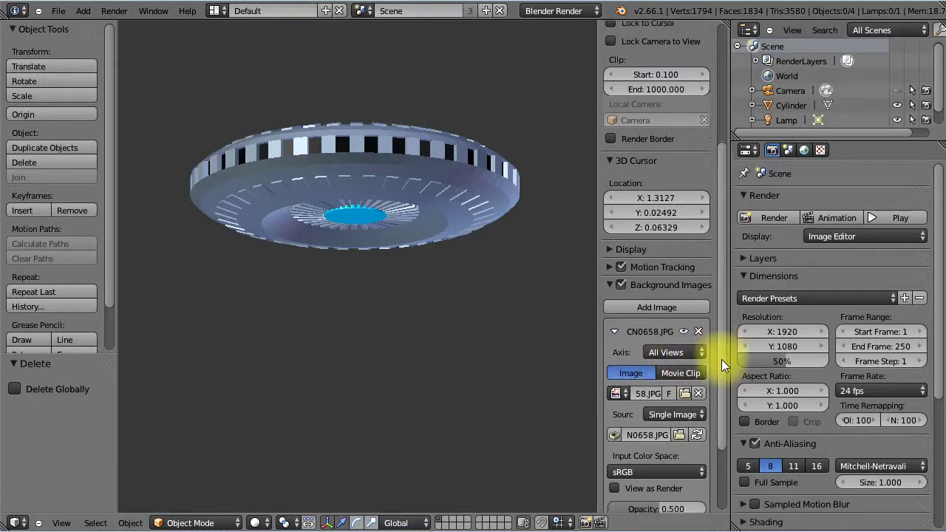
pyautogui.click(548, 381)
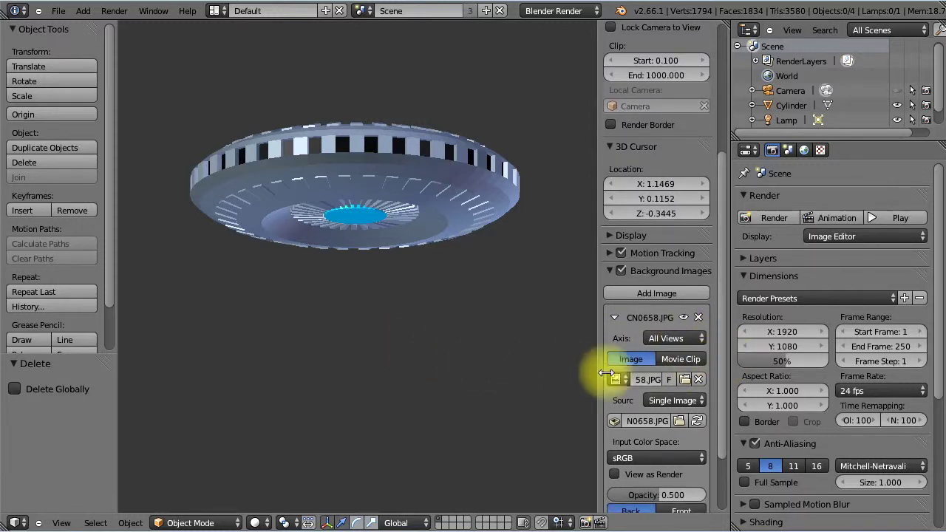
pyautogui.scroll(-1, 721, 340)
pyautogui.moveTo(722, 346)
pyautogui.mouseDown()
pyautogui.moveTo(722, 275)
pyautogui.moveTo(721, 358)
pyautogui.mouseUp()
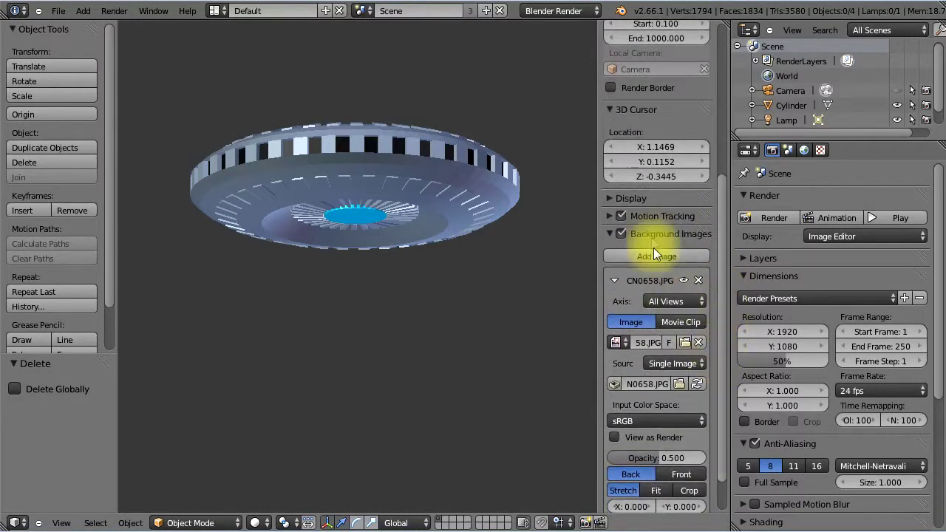
pyautogui.click(604, 198)
pyautogui.click(611, 221)
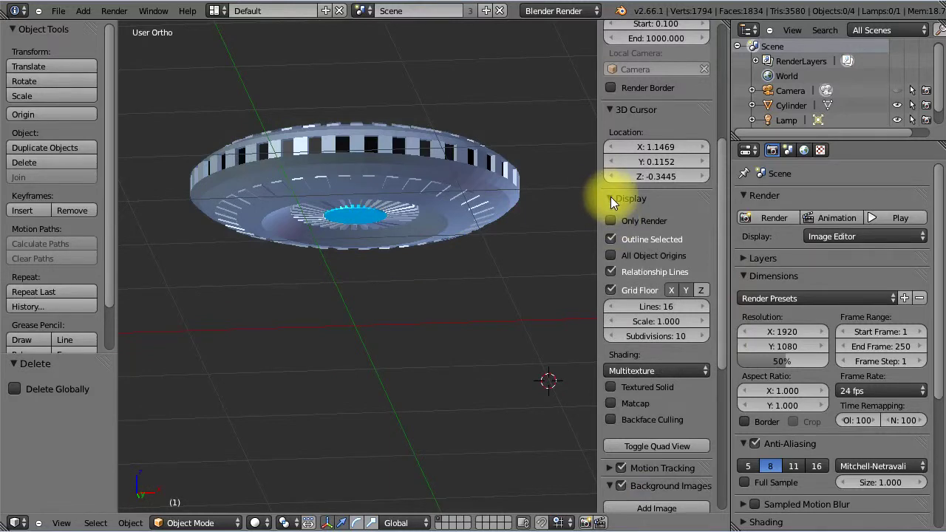
pyautogui.click(611, 197)
# - Place the 3D cursor below the saucer and switch to camera view
pyautogui.click(569, 226)
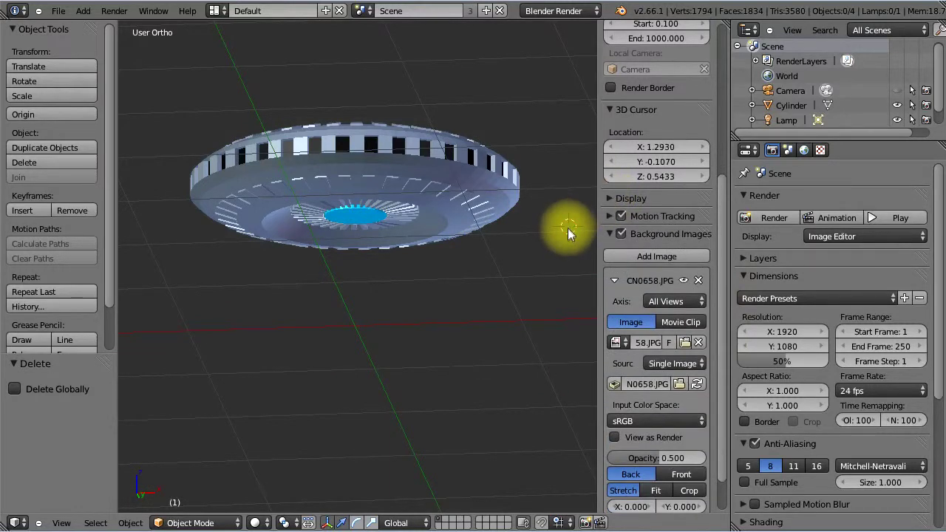
pyautogui.click(567, 280)
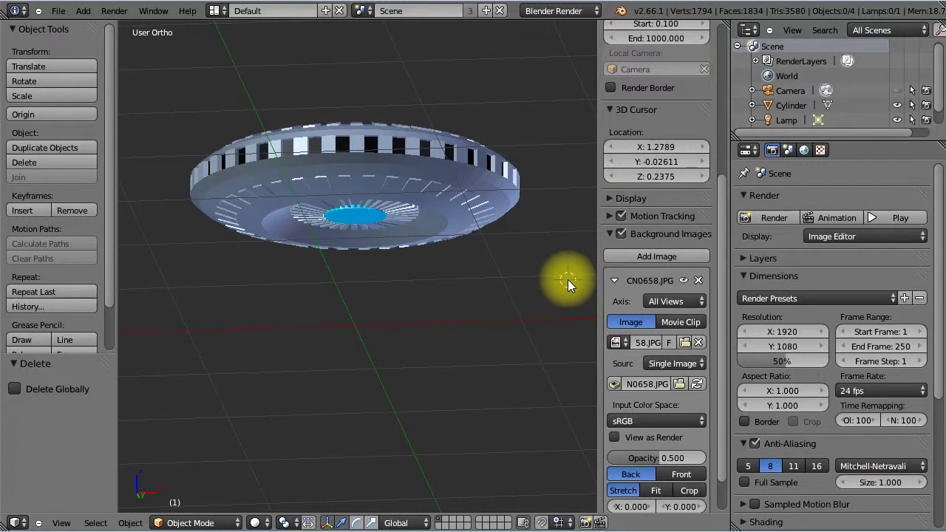
pyautogui.press('n')
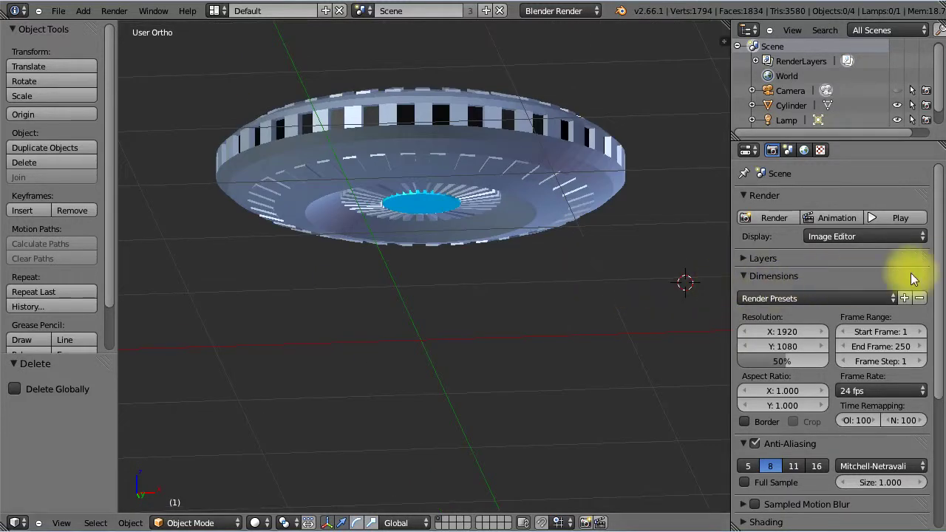
pyautogui.scroll(-3, 932, 267)
pyautogui.scroll(-3, 930, 314)
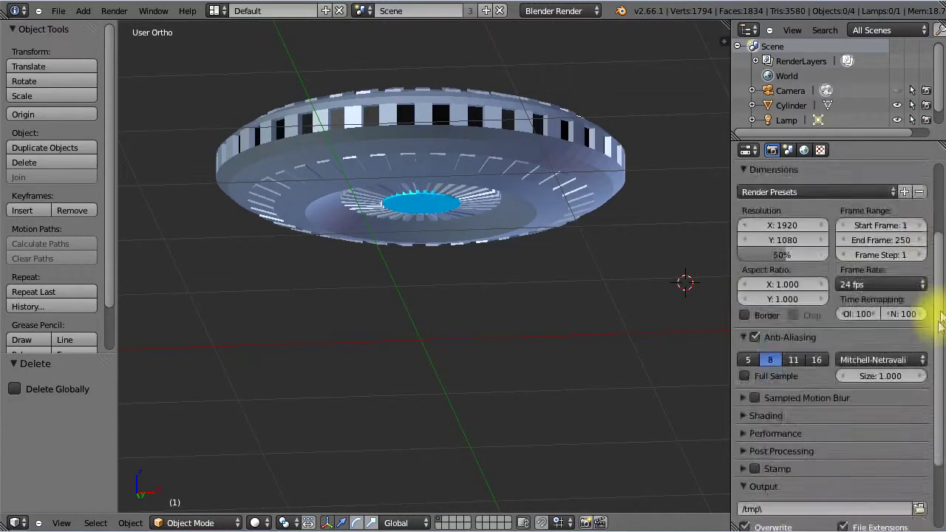
pyautogui.scroll(6, 850, 295)
pyautogui.click(663, 298)
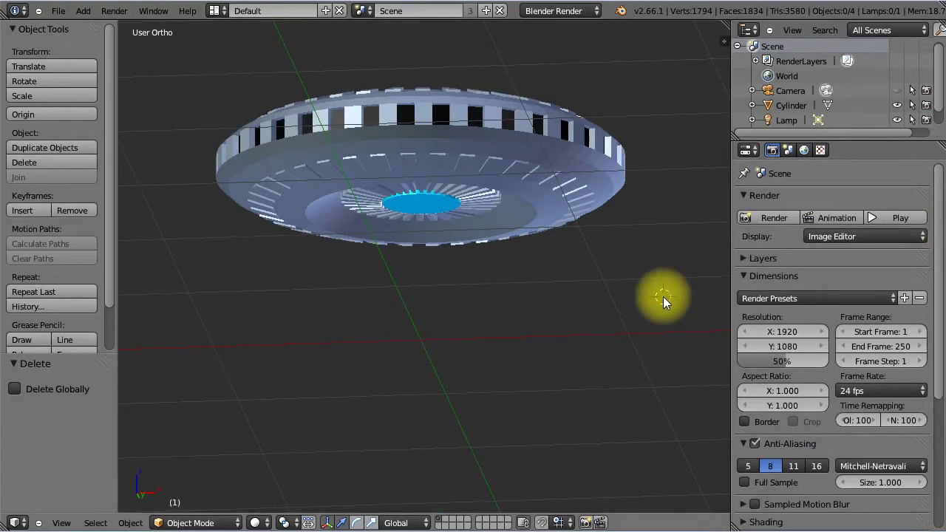
pyautogui.press('n')
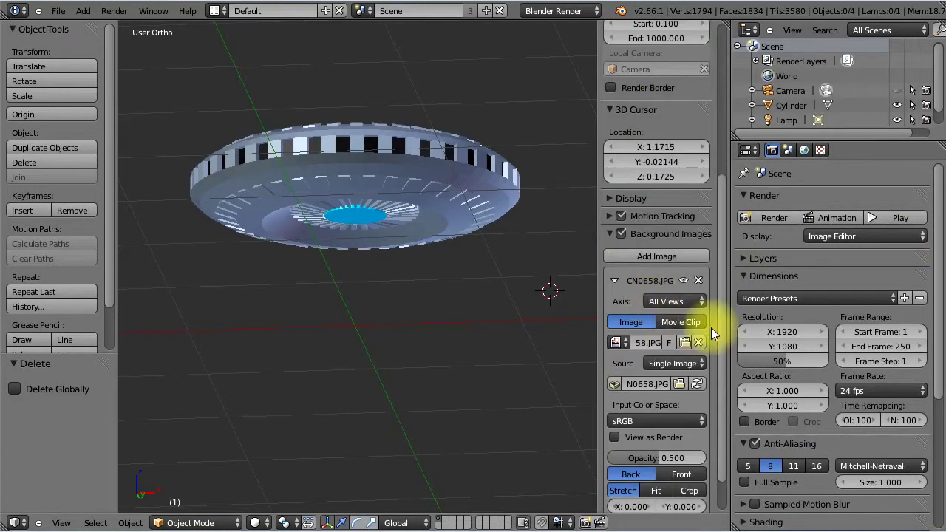
pyautogui.scroll(-2, 721, 329)
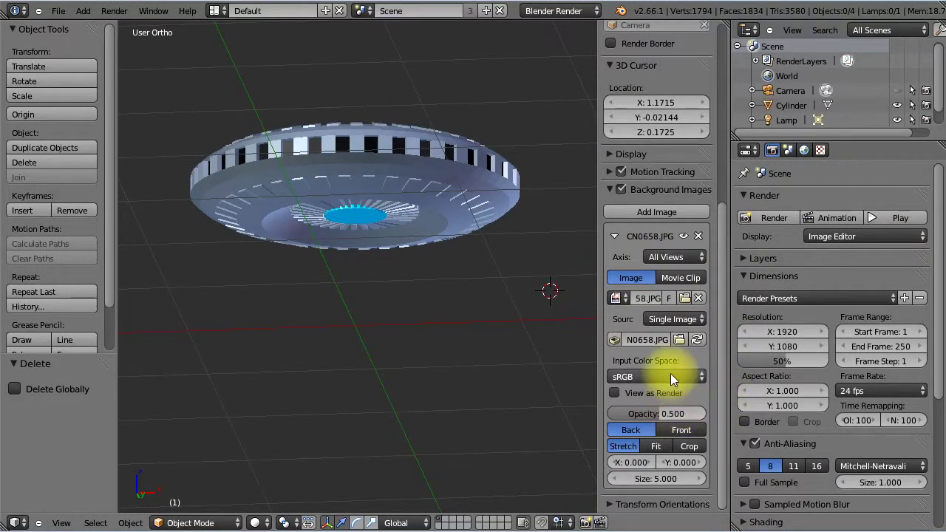
pyautogui.click(571, 381)
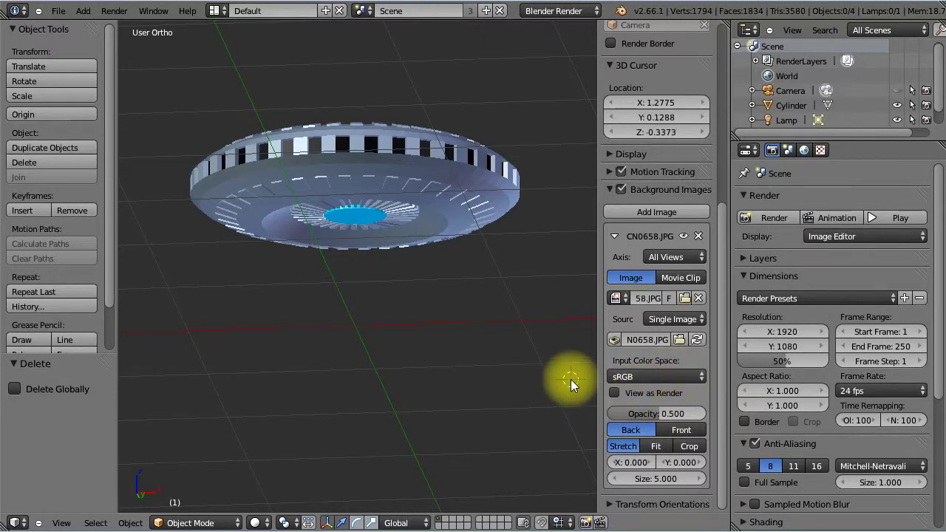
pyautogui.press('KP_0')
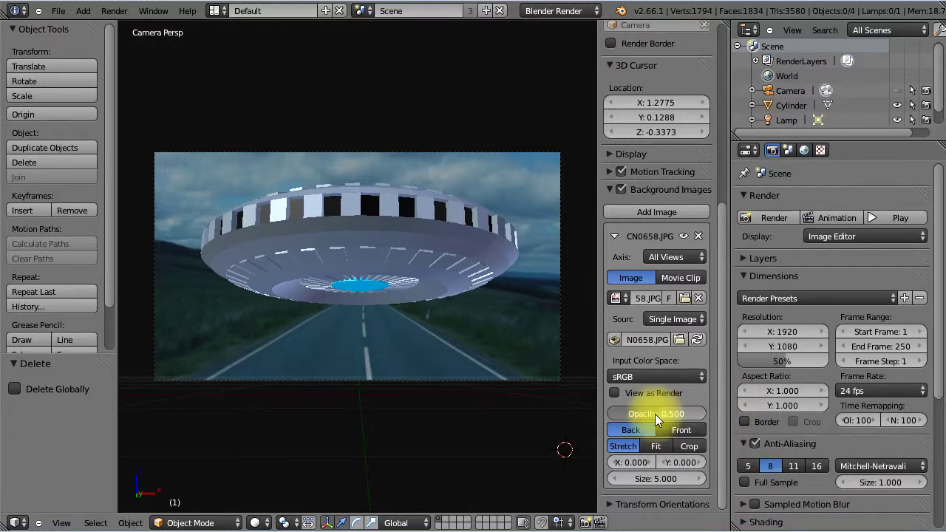
# - Set the background road photo opacity to 1.000 and hide the side panel
pyautogui.moveTo(654, 414); pyautogui.dragTo(705, 412)
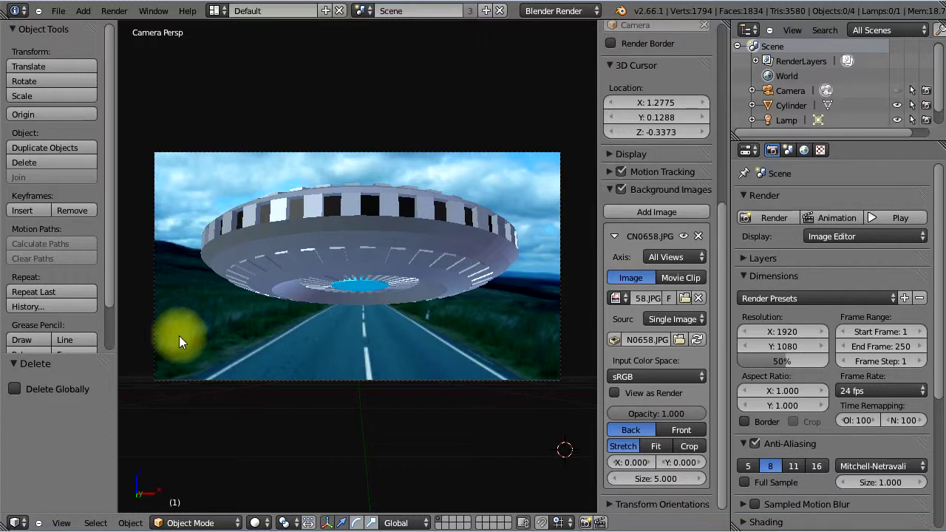
pyautogui.click(532, 436)
pyautogui.press('n')
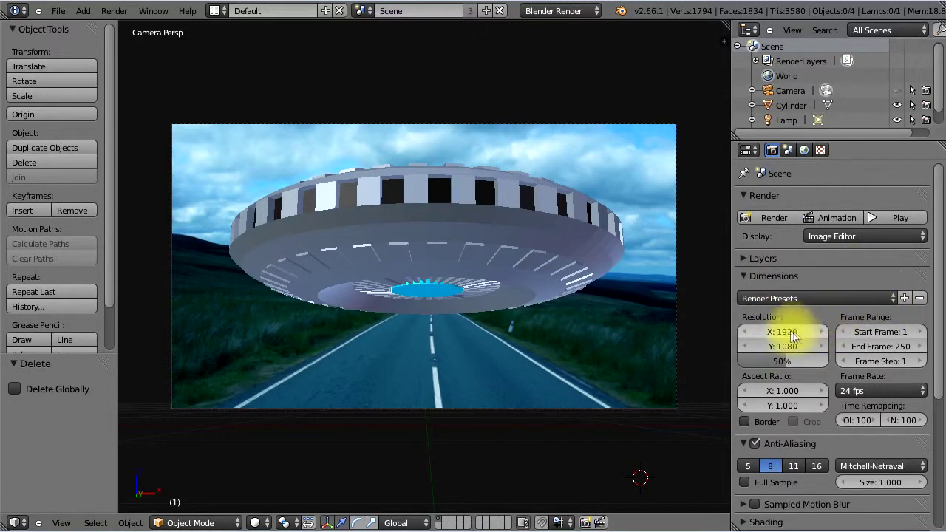
# - Apply the HDTV 720p render preset (1280×720, 24 fps)
pyautogui.click(889, 298)
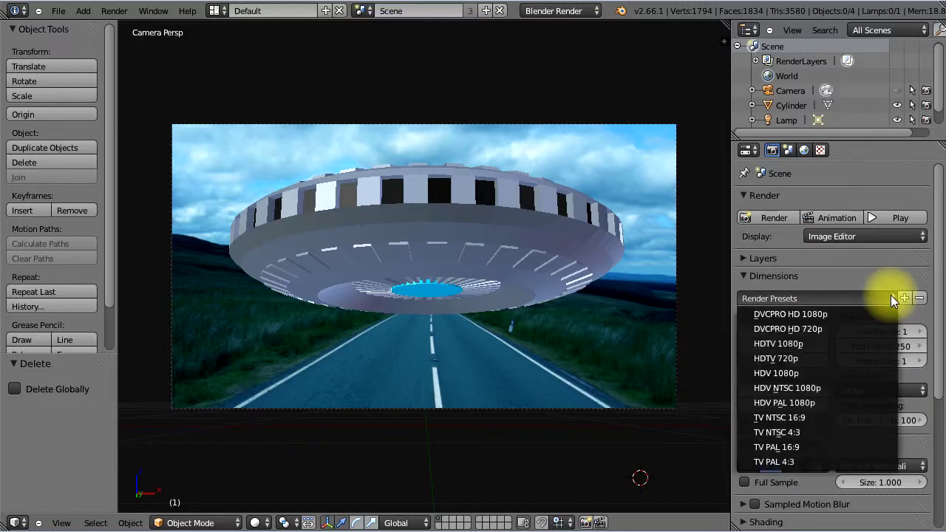
pyautogui.click(828, 355)
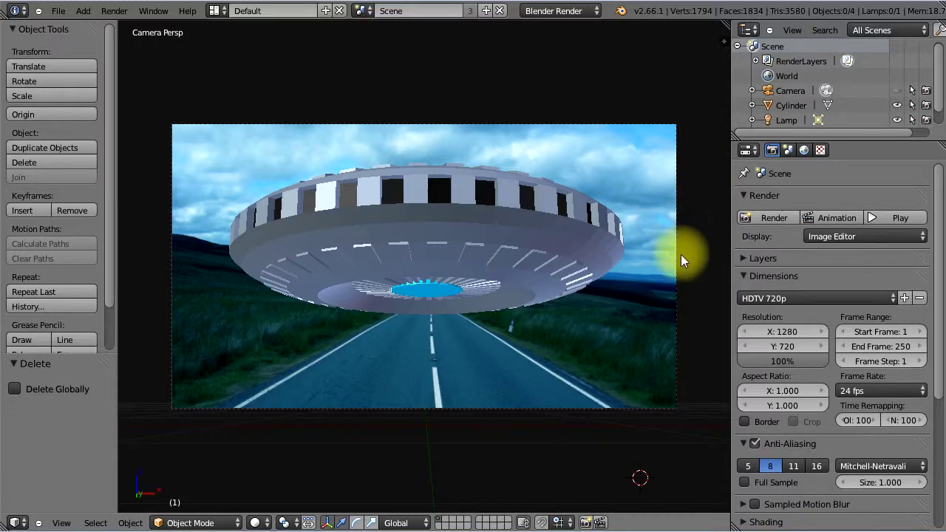
pyautogui.scroll(-1, 690, 264)
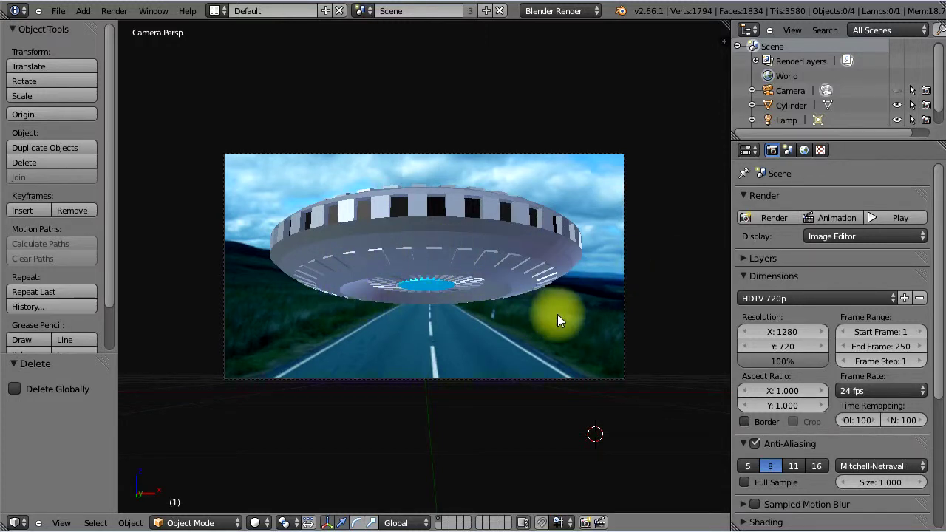
# - Render the saucer with F12, check the Render Result, and return to the viewport
pyautogui.press('F12')
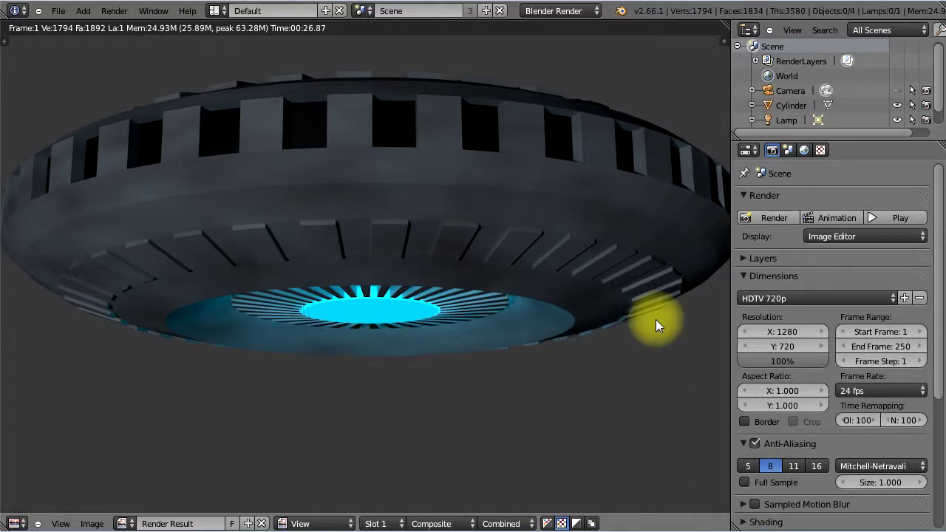
pyautogui.press('Escape')
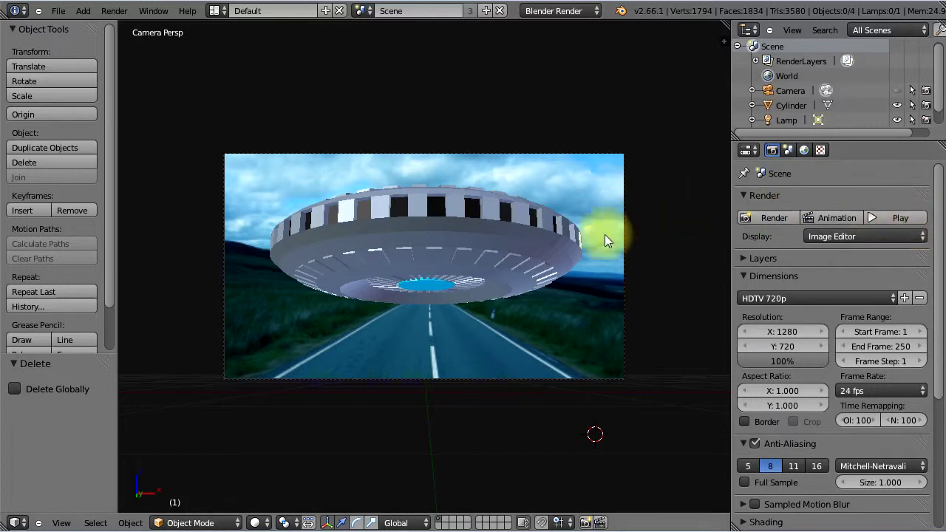
pyautogui.rightClick(538, 251)
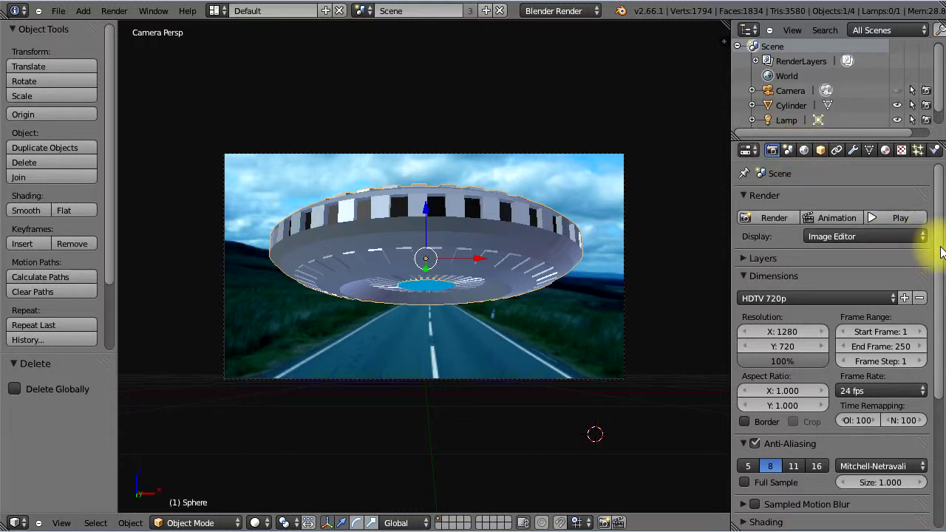
pyautogui.moveTo(937, 253); pyautogui.dragTo(933, 378)
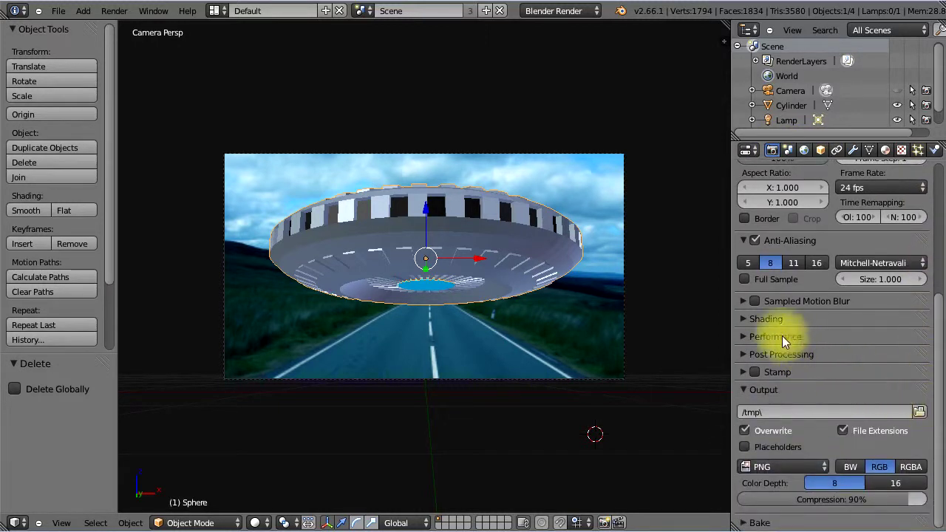
pyautogui.click(740, 317)
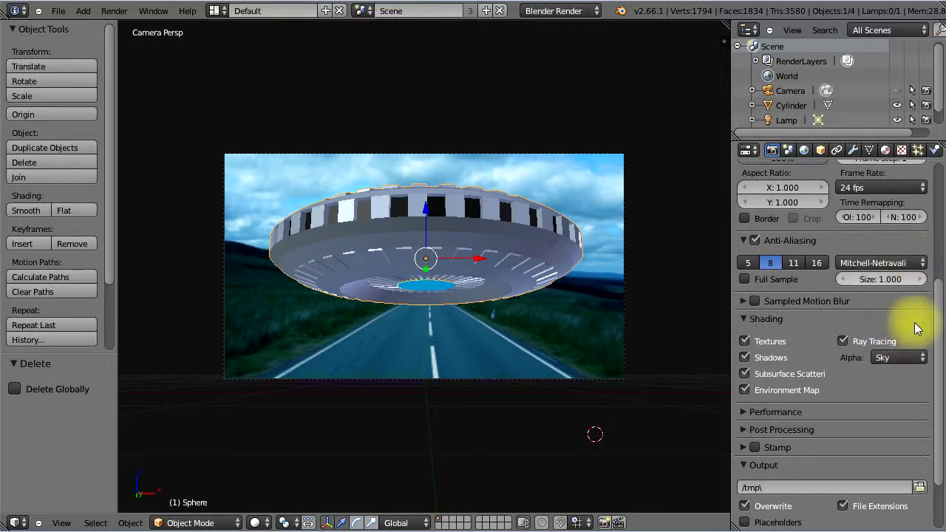
pyautogui.click(923, 358)
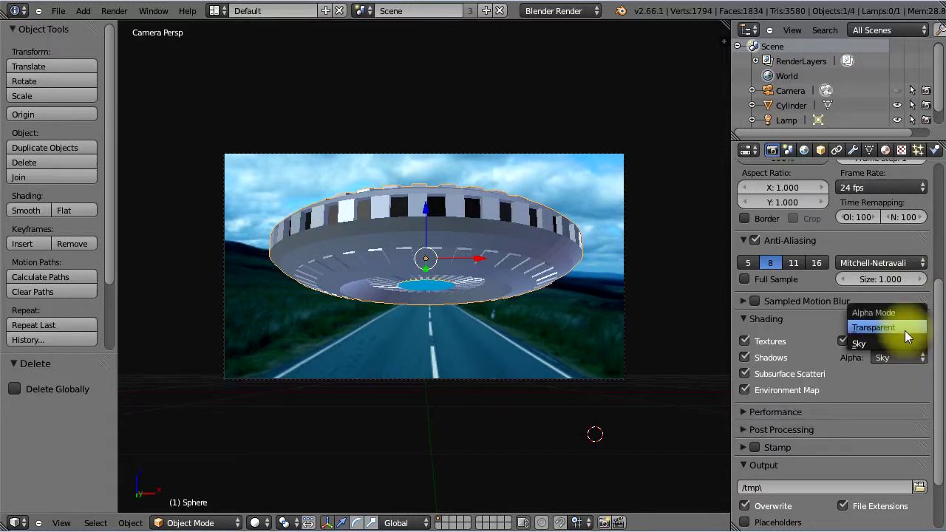
pyautogui.click(899, 328)
pyautogui.click(691, 308)
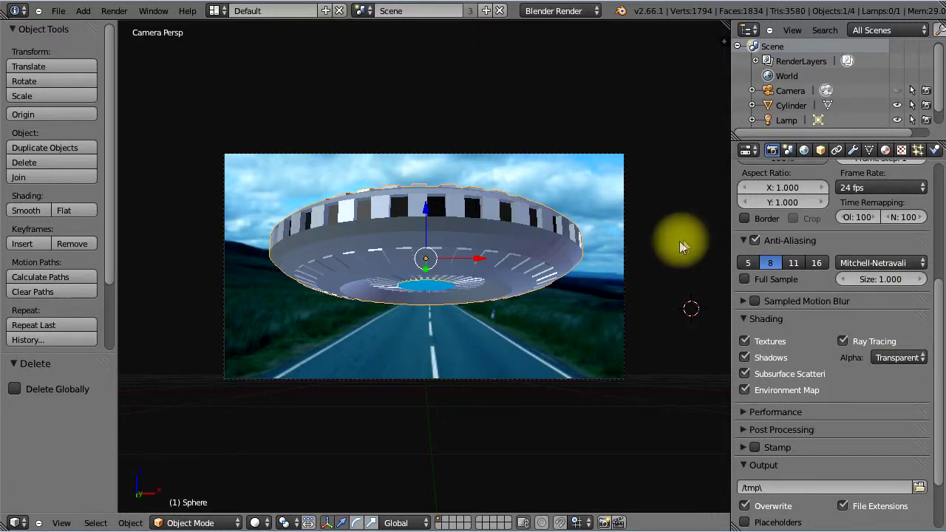
pyautogui.click(166, 351)
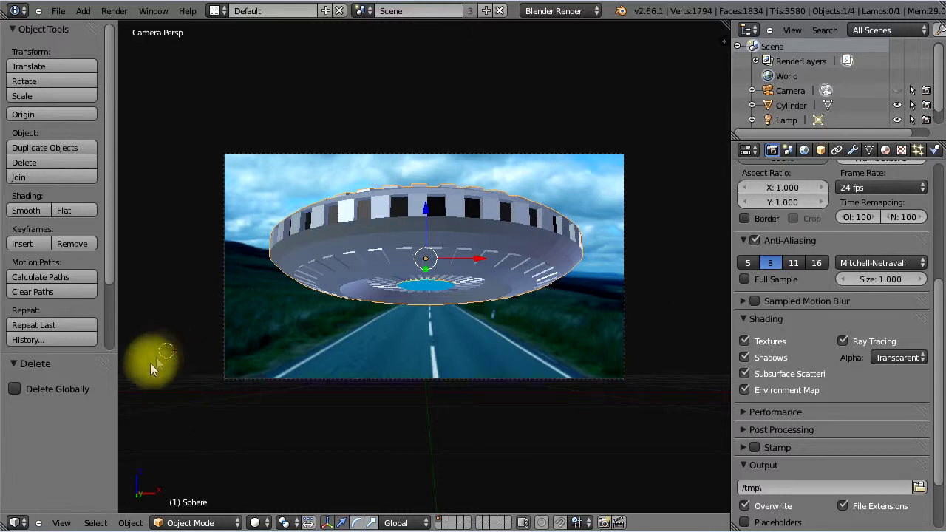
# - Turn the main area into the Node Editor and spread Render Layers and Composite apart
pyautogui.click(16, 524)
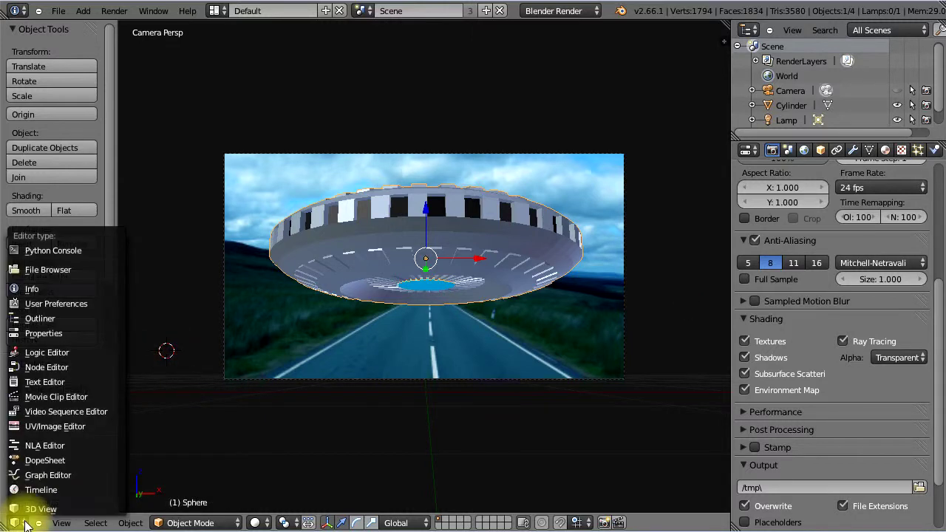
pyautogui.click(34, 368)
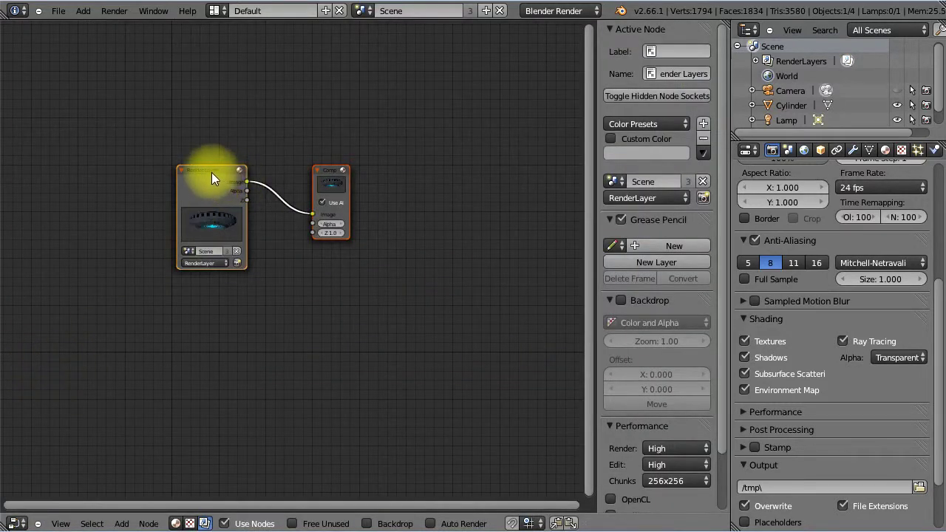
pyautogui.moveTo(211, 174); pyautogui.dragTo(147, 136)
pyautogui.moveTo(321, 174); pyautogui.dragTo(354, 156)
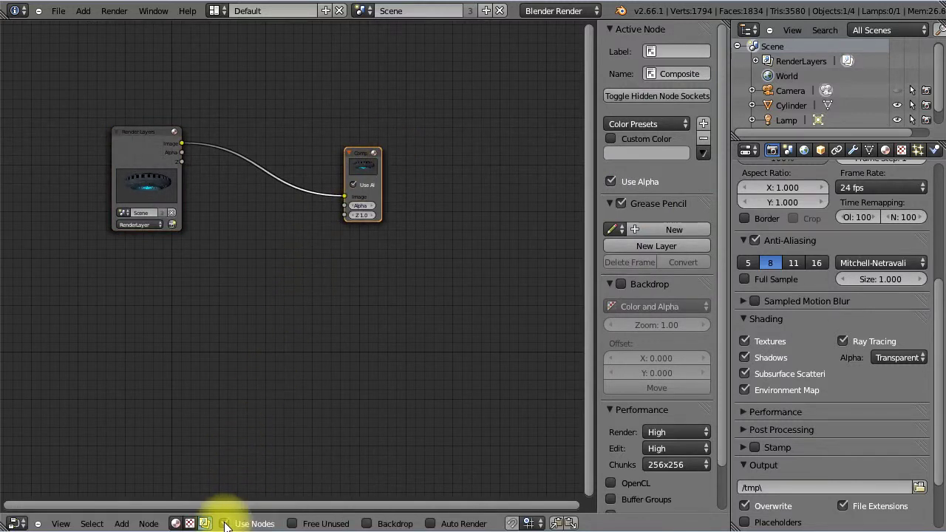
pyautogui.moveTo(137, 132); pyautogui.dragTo(134, 142)
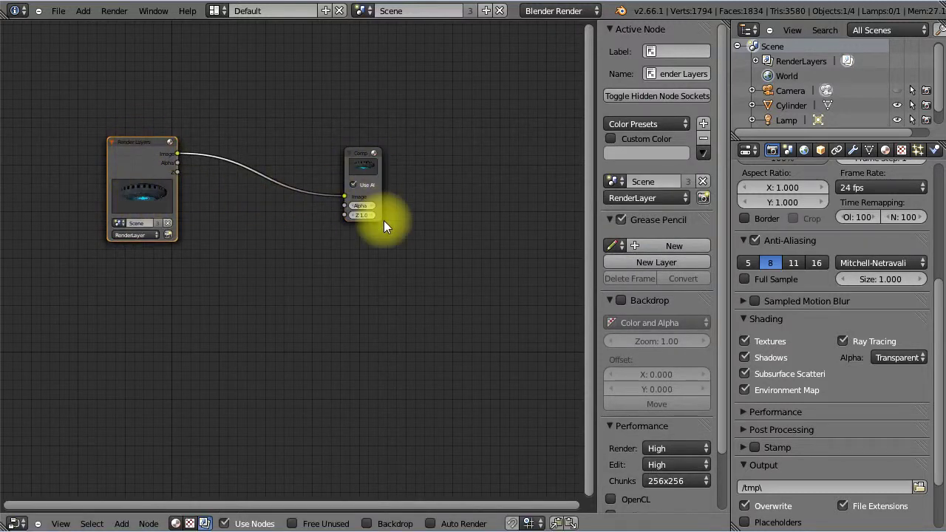
# - Widen the Render Layers and Composite nodes to enlarge their previews and reposition them
pyautogui.moveTo(379, 218); pyautogui.dragTo(437, 222)
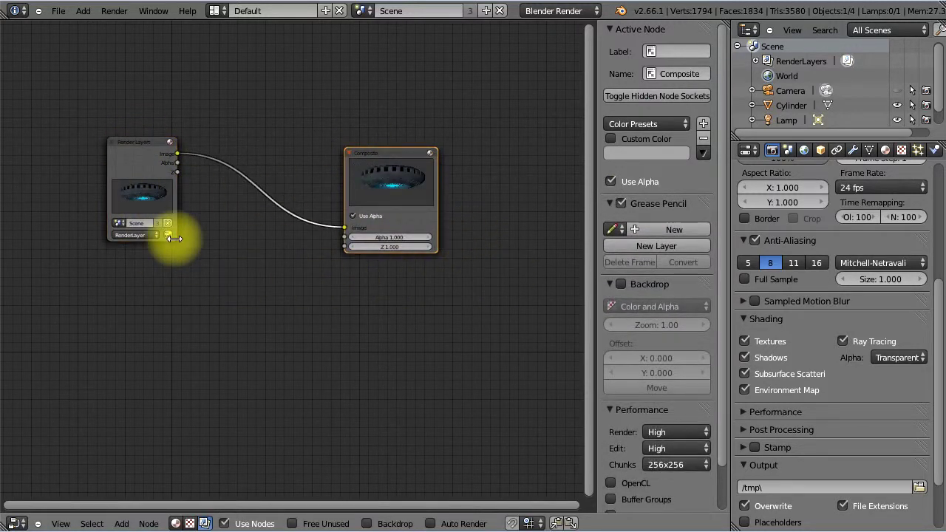
pyautogui.moveTo(178, 236); pyautogui.dragTo(250, 302)
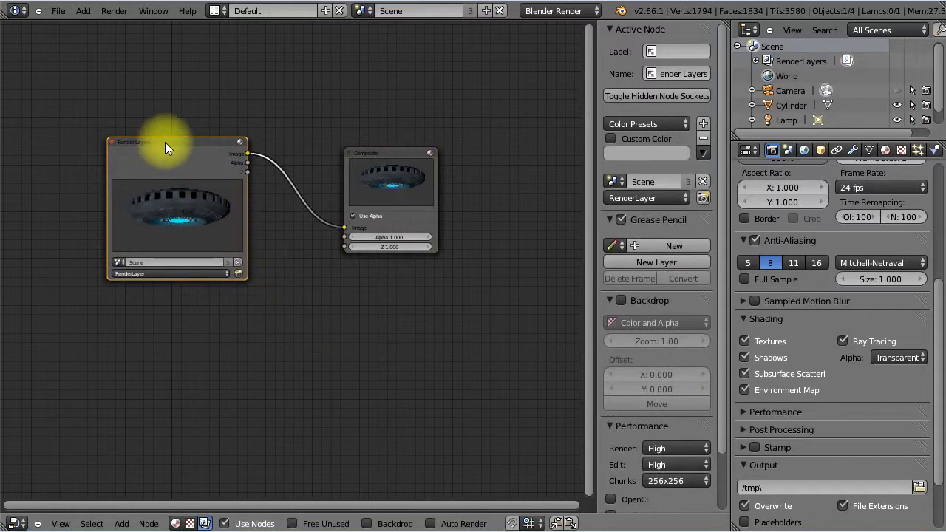
pyautogui.moveTo(165, 141); pyautogui.dragTo(114, 100)
pyautogui.click(392, 160)
pyautogui.moveTo(401, 142); pyautogui.dragTo(407, 133)
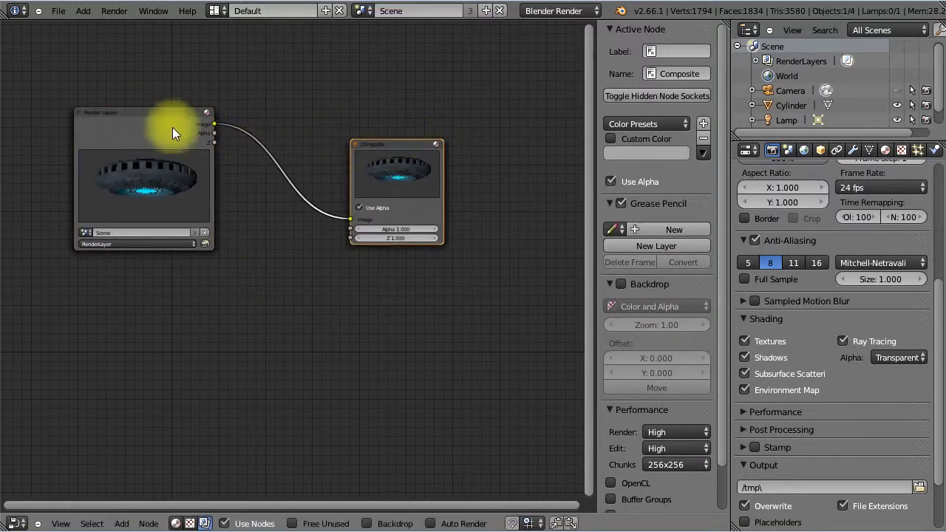
pyautogui.moveTo(155, 113); pyautogui.dragTo(161, 123)
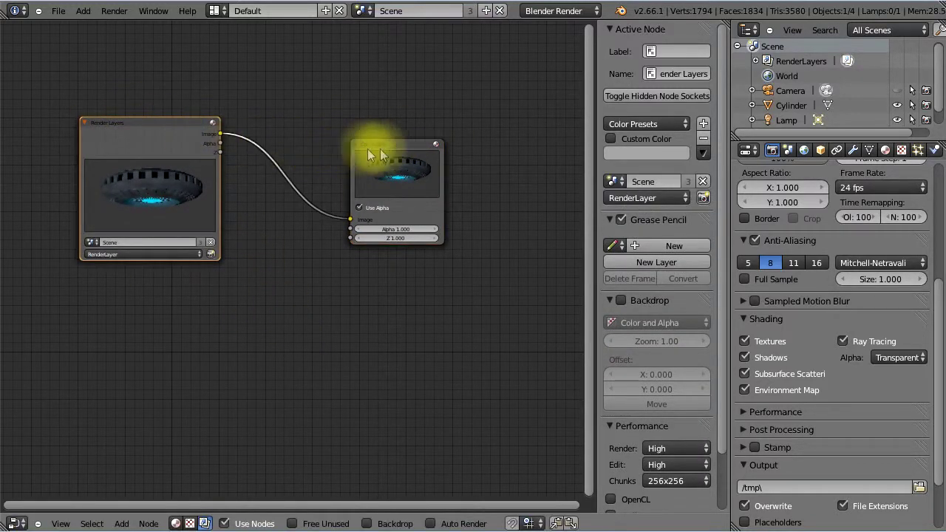
pyautogui.moveTo(402, 152); pyautogui.dragTo(445, 127)
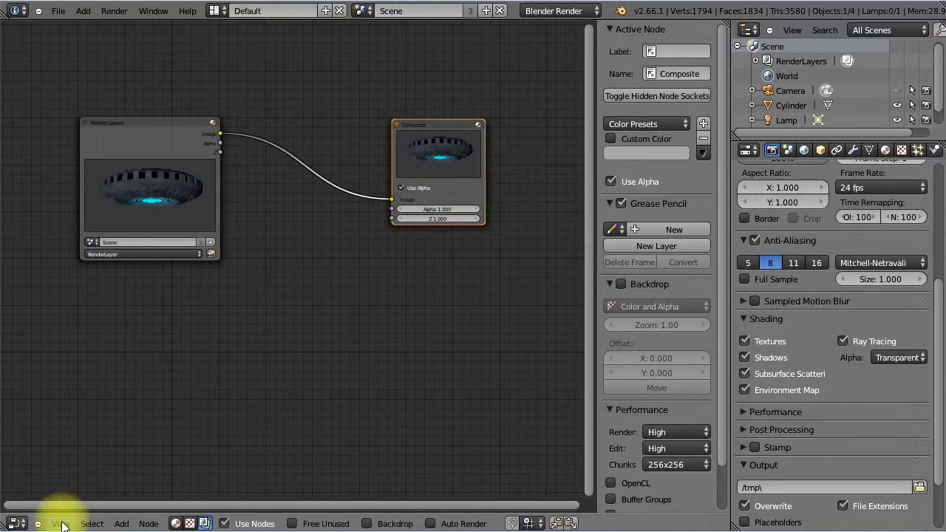
pyautogui.click(122, 523)
pyautogui.moveTo(136, 496)
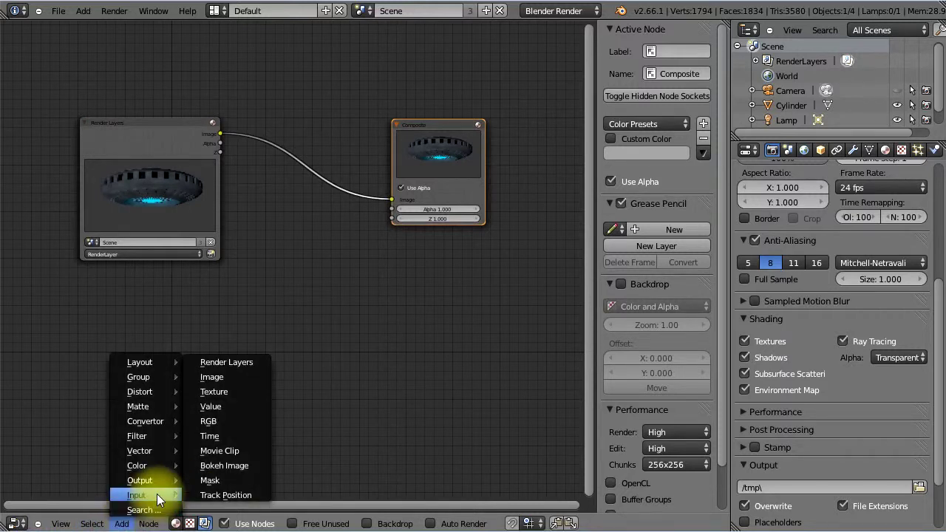
# - Add an Image node loaded with DSCN0658.JPG, widened and placed below Render Layers
pyautogui.click(241, 378)
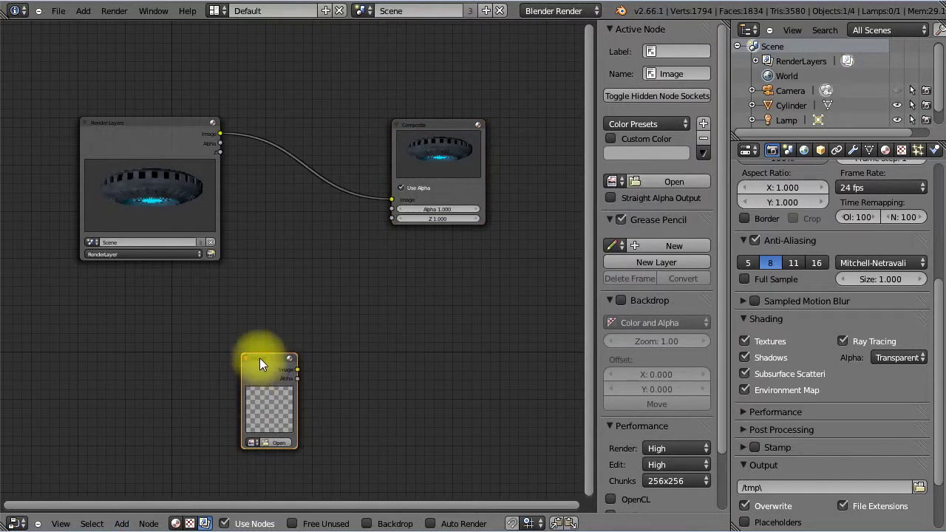
pyautogui.moveTo(259, 358); pyautogui.dragTo(182, 309)
pyautogui.click(202, 392)
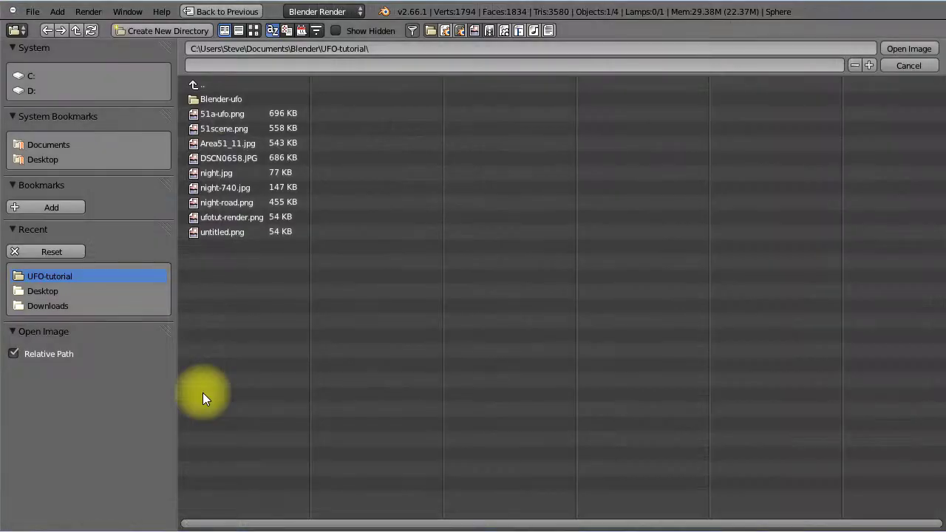
pyautogui.doubleClick(213, 159)
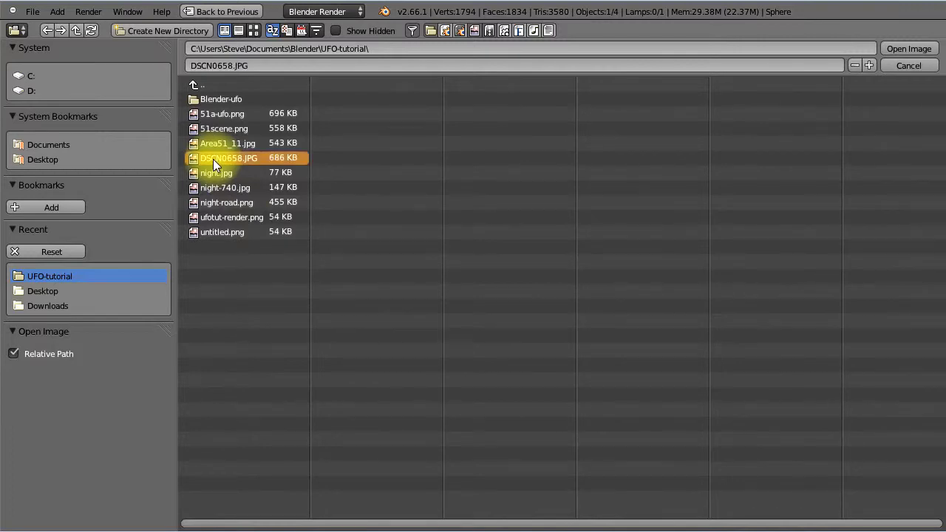
pyautogui.moveTo(204, 306); pyautogui.dragTo(132, 287)
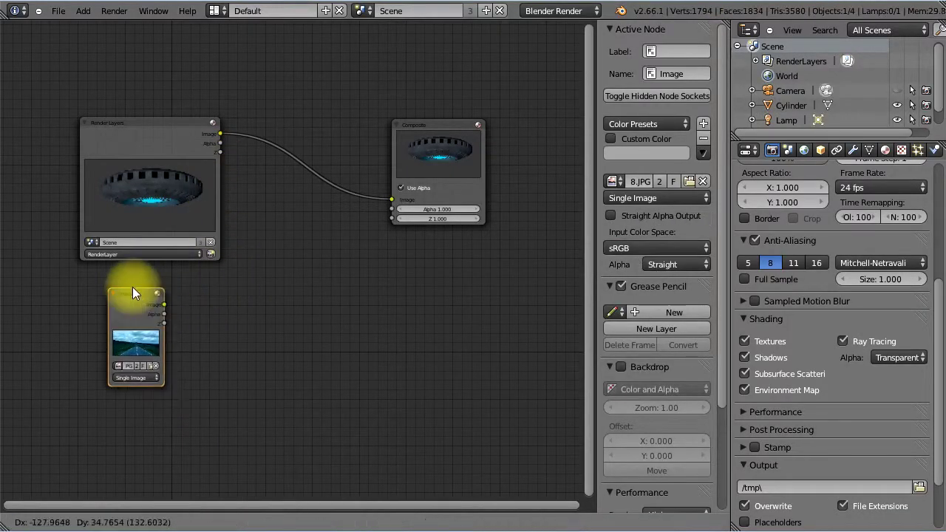
pyautogui.moveTo(159, 380); pyautogui.dragTo(228, 412)
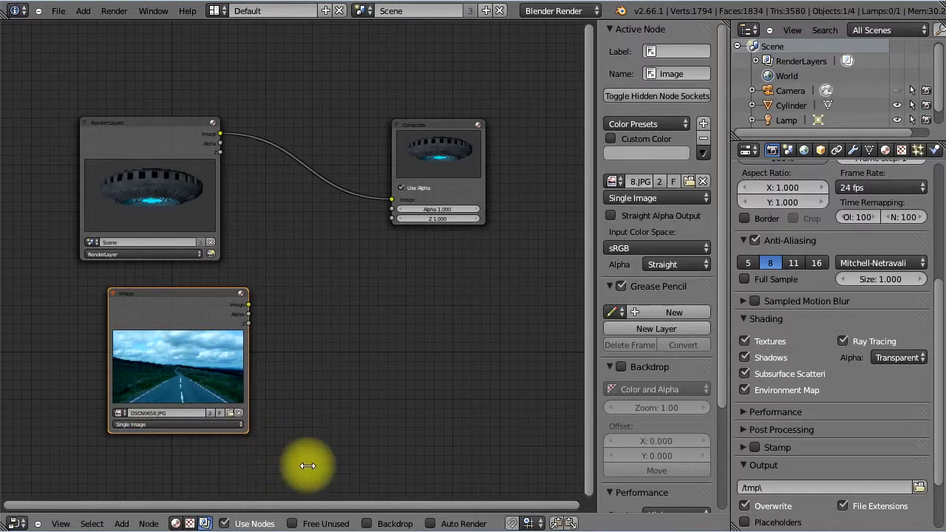
pyautogui.moveTo(166, 293); pyautogui.dragTo(130, 306)
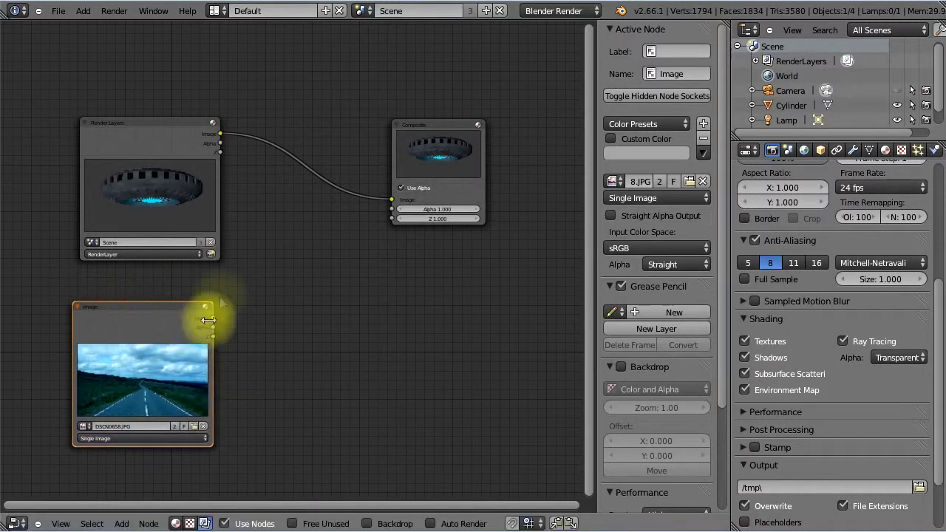
pyautogui.click(122, 524)
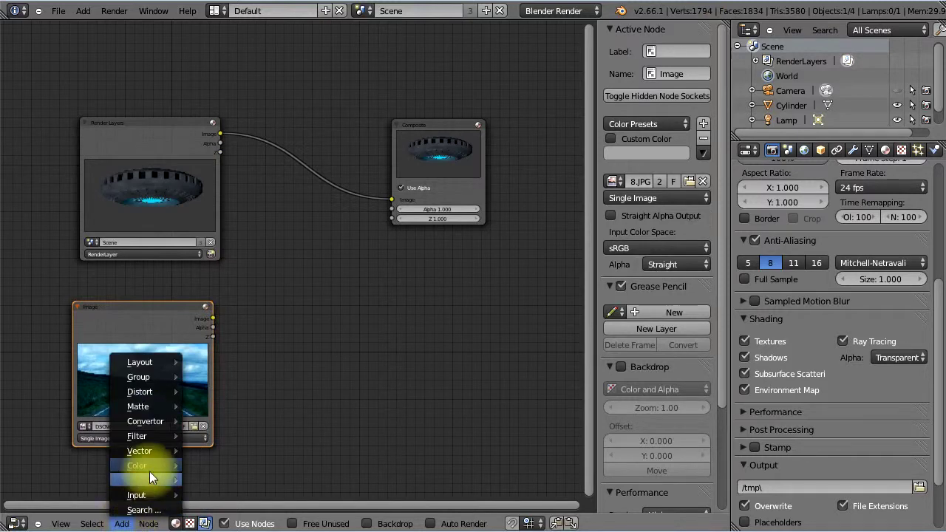
pyautogui.moveTo(137, 466)
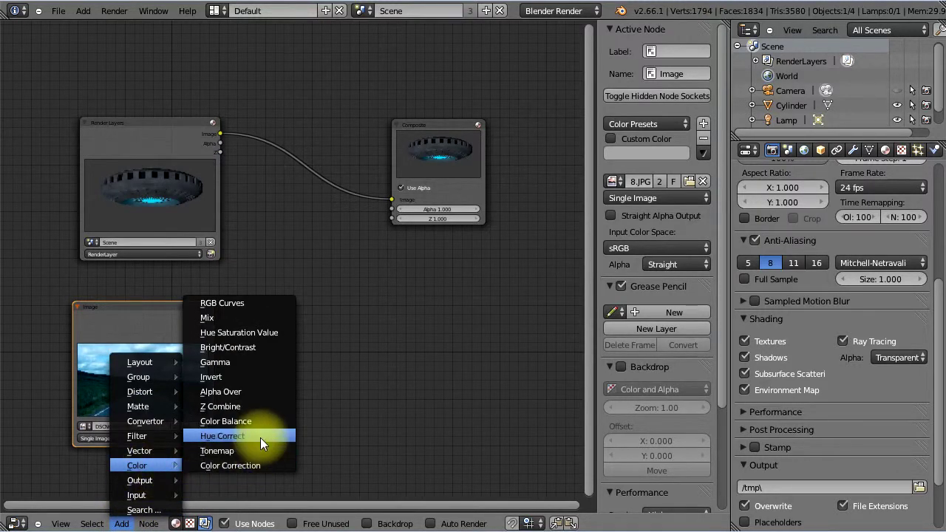
# - Add an Alpha Over node between Render Layers and Composite and widen it
pyautogui.click(258, 394)
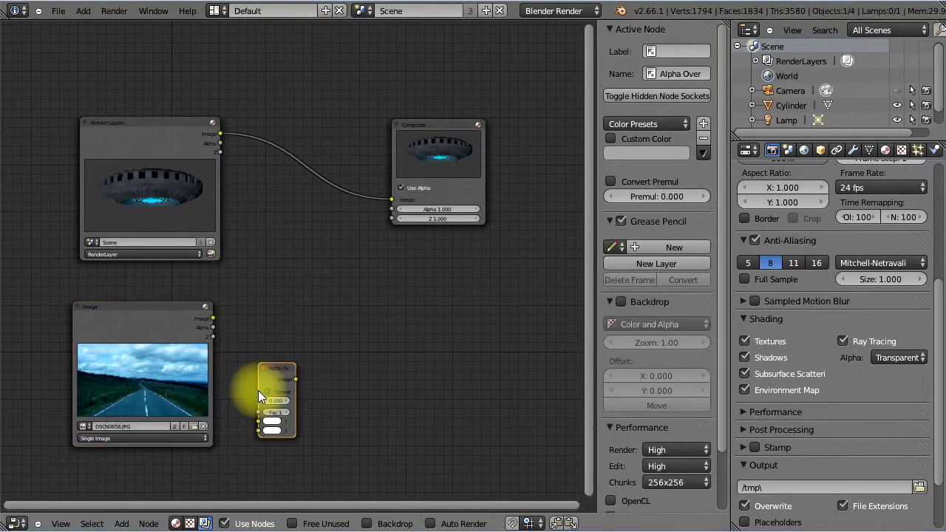
pyautogui.click(279, 241)
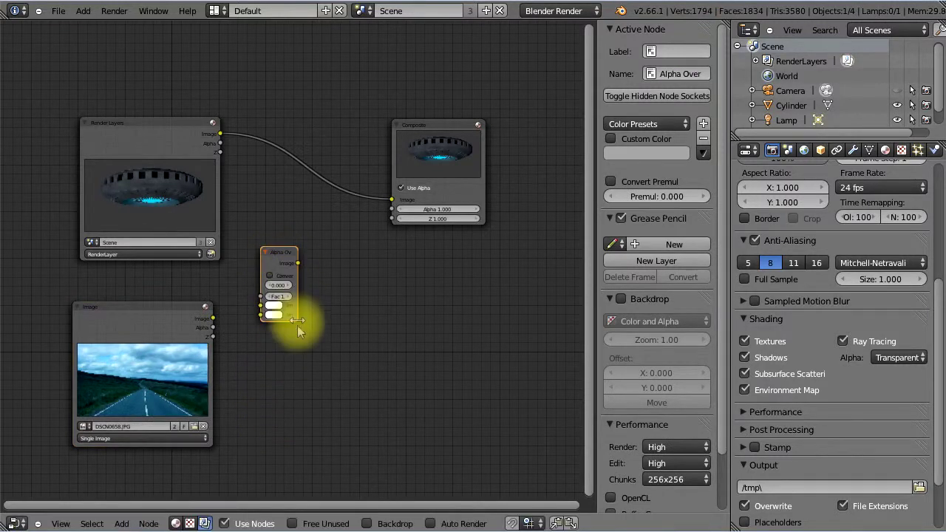
pyautogui.moveTo(295, 318); pyautogui.dragTo(334, 325)
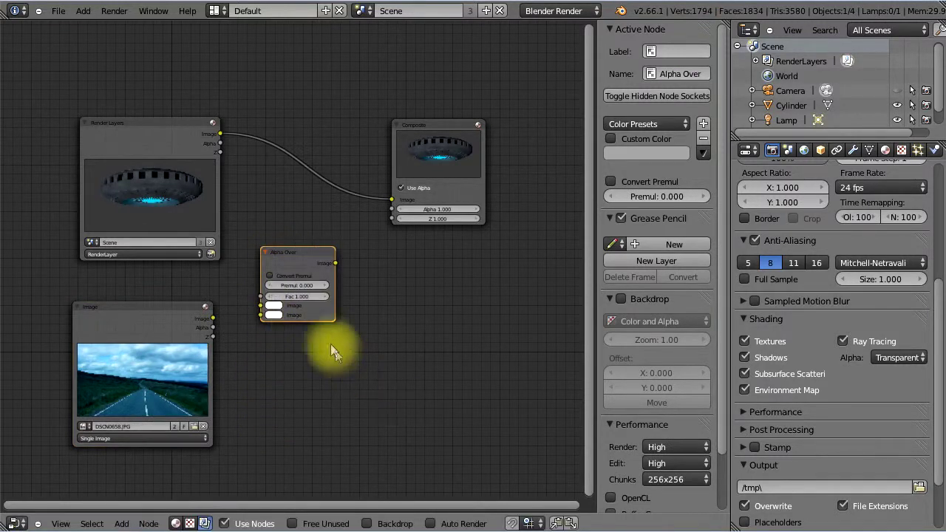
pyautogui.moveTo(299, 248)
pyautogui.mouseDown()
pyautogui.moveTo(292, 259)
pyautogui.moveTo(327, 260)
pyautogui.mouseUp()
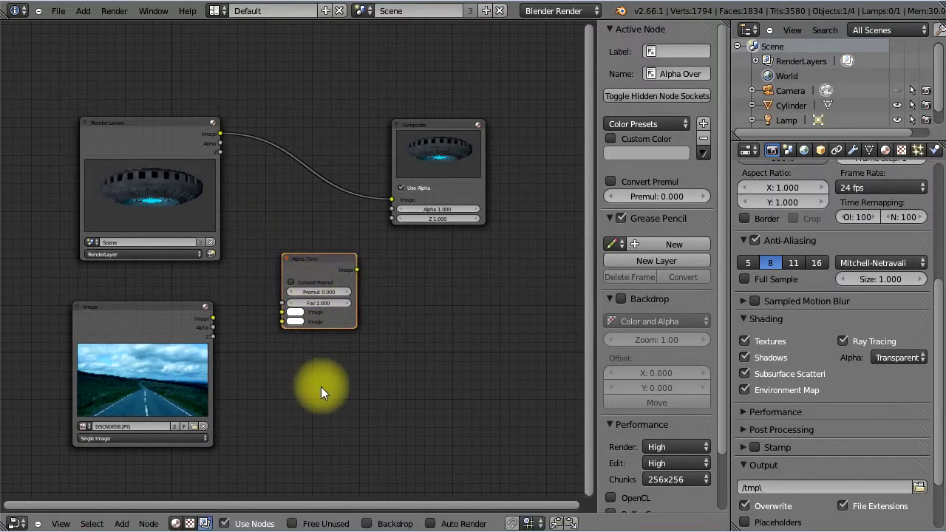
# - Zoom in, unlink Render Layers from Composite, and shift the Image node into place
pyautogui.scroll(1, 321, 386)
pyautogui.scroll(1, 322, 386)
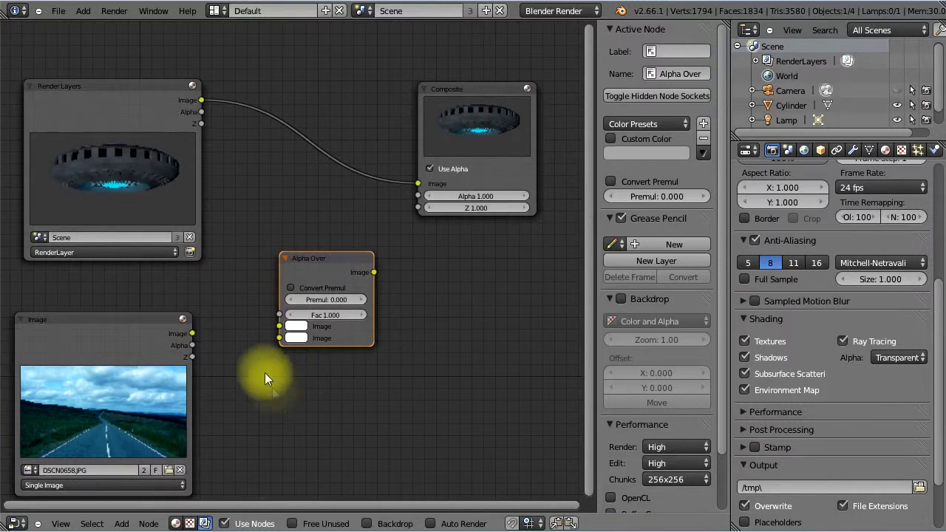
pyautogui.scroll(1, 251, 358)
pyautogui.moveTo(116, 325); pyautogui.dragTo(165, 292)
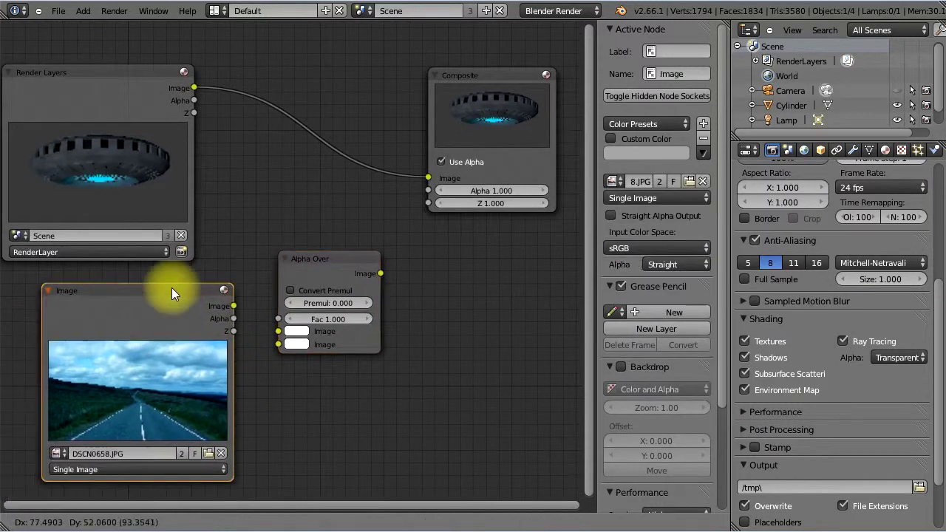
pyautogui.moveTo(429, 179)
pyautogui.mouseDown()
pyautogui.moveTo(343, 173)
pyautogui.moveTo(325, 193)
pyautogui.mouseUp()
pyautogui.moveTo(202, 288); pyautogui.dragTo(185, 291)
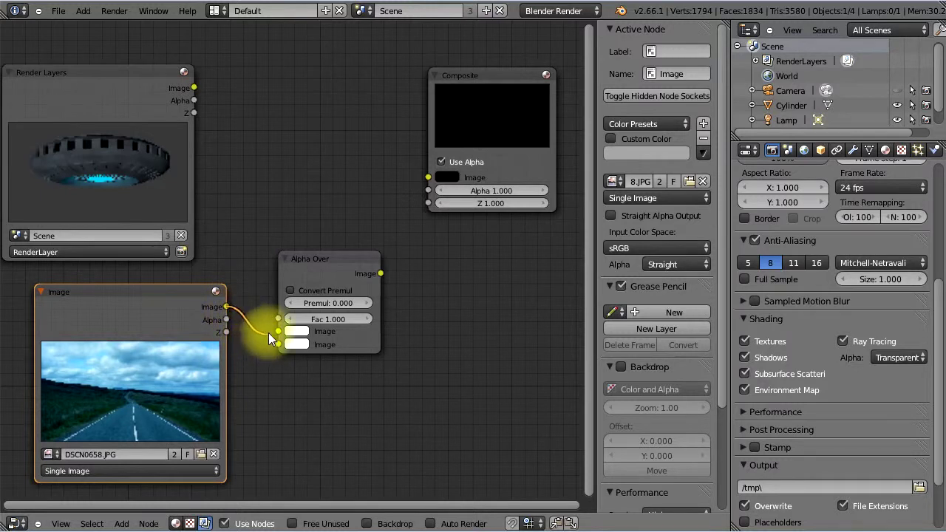
# - Connect the road photo to the Alpha Over node's first Image input
pyautogui.moveTo(268, 332); pyautogui.dragTo(270, 332)
pyautogui.moveTo(325, 258); pyautogui.dragTo(412, 256)
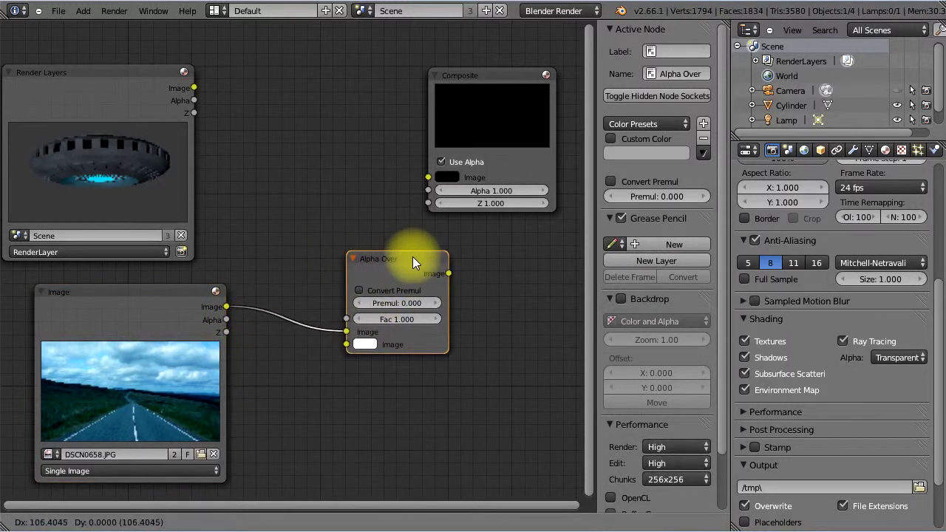
pyautogui.moveTo(353, 337); pyautogui.dragTo(346, 334)
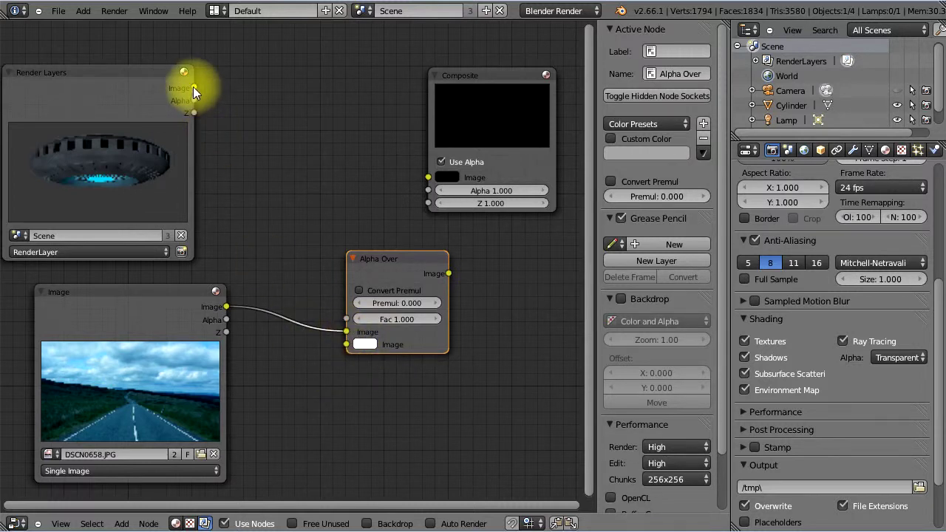
# - Link the UFO render to Alpha Over's second input, route the result to Composite, and render
pyautogui.moveTo(193, 88); pyautogui.dragTo(257, 209)
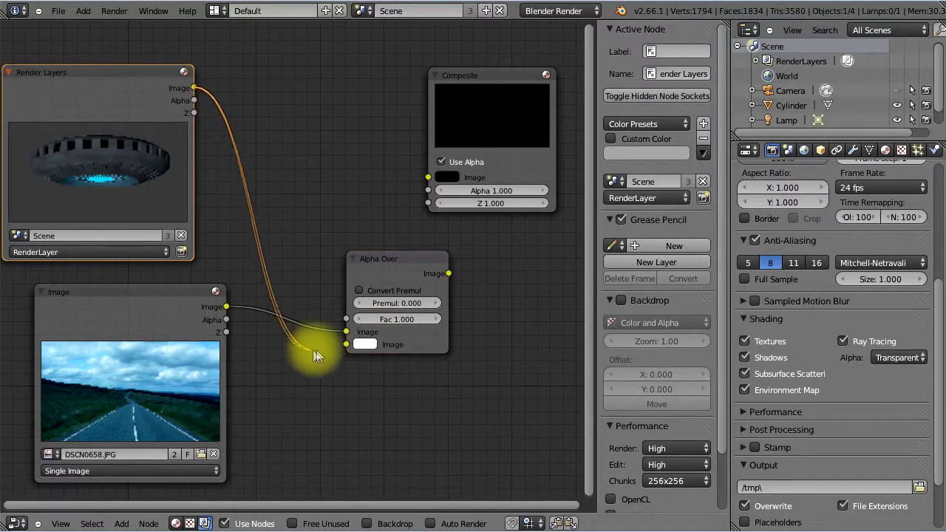
pyautogui.moveTo(256, 209); pyautogui.dragTo(338, 348)
pyautogui.moveTo(374, 251)
pyautogui.mouseDown()
pyautogui.moveTo(294, 159)
pyautogui.moveTo(306, 130)
pyautogui.mouseUp()
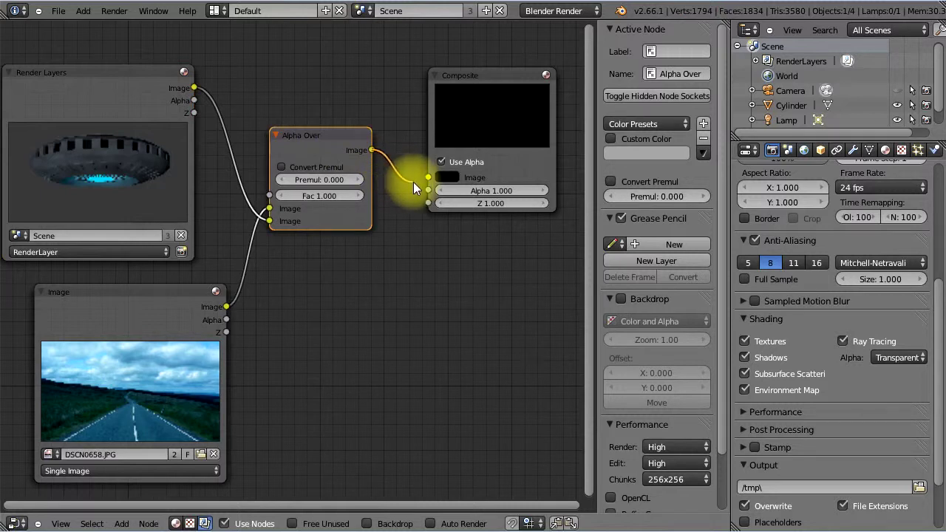
pyautogui.moveTo(404, 183); pyautogui.dragTo(421, 181)
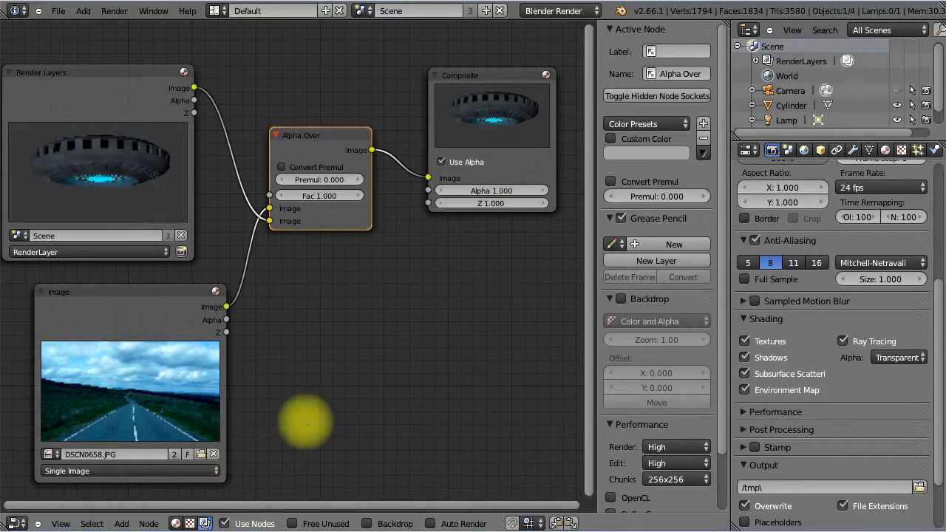
pyautogui.press('F12')
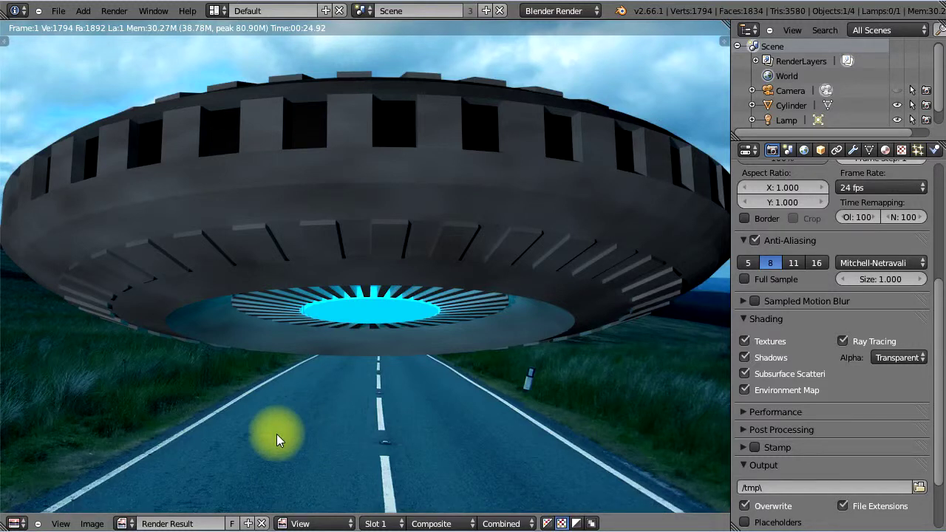
# - Switch the node editor area back to the 3D View
pyautogui.press('Escape')
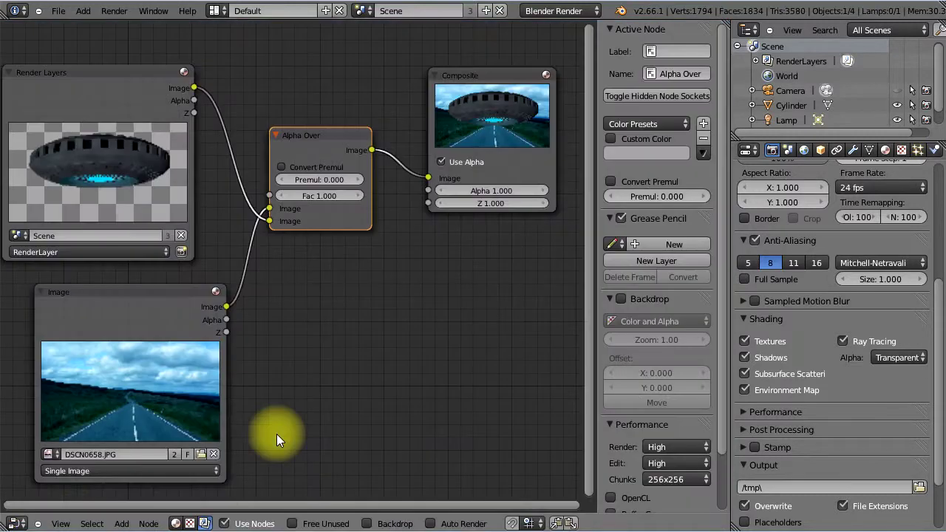
pyautogui.click(15, 524)
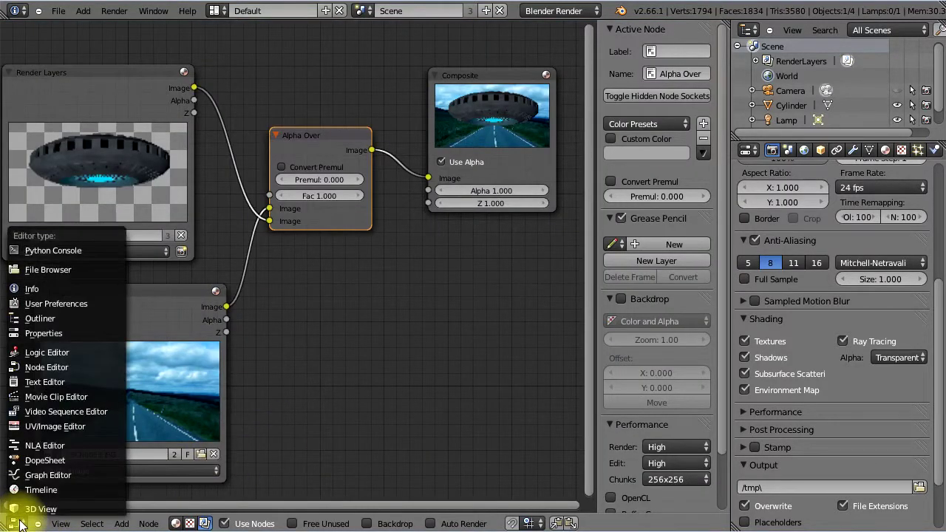
pyautogui.click(30, 512)
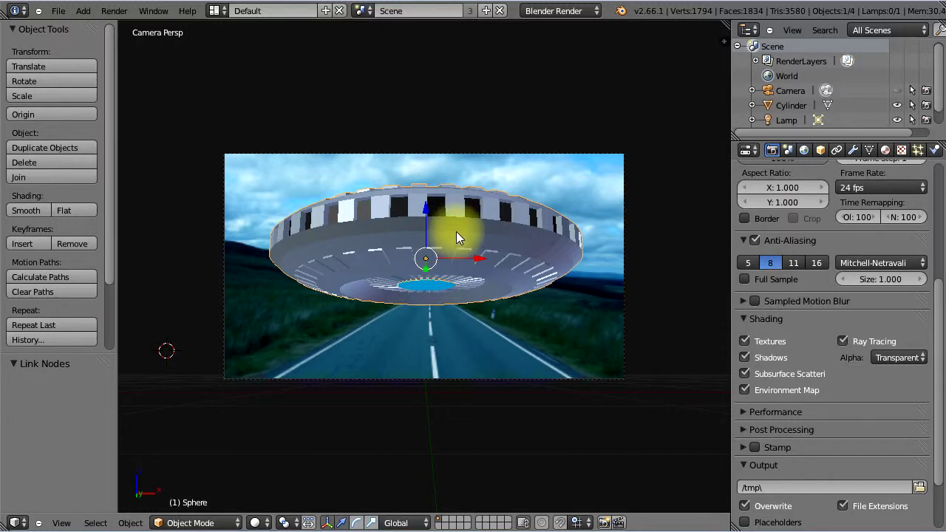
# - Enlarge the outliner to reveal Sphere and drag the Cylinder entry onto it
pyautogui.rightClick(428, 291)
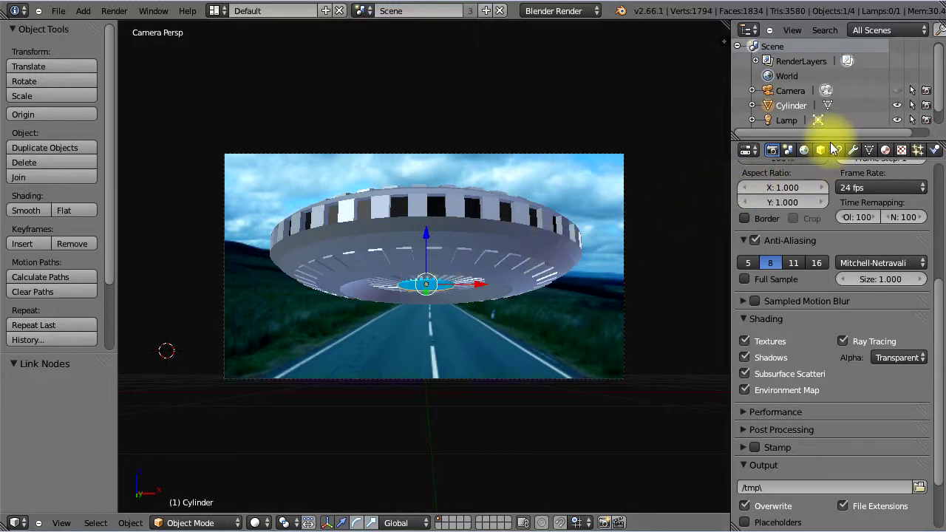
pyautogui.moveTo(827, 138); pyautogui.dragTo(826, 250)
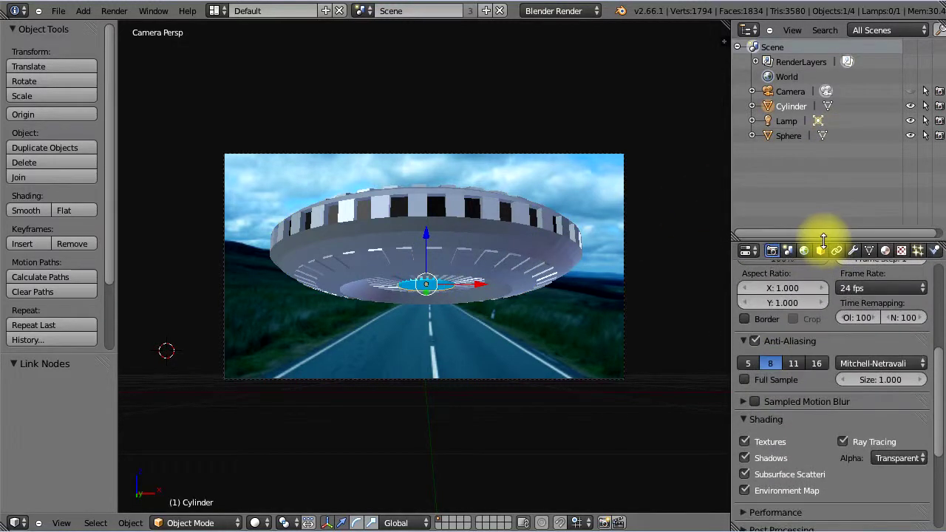
pyautogui.rightClick(436, 285)
pyautogui.rightClick(430, 283)
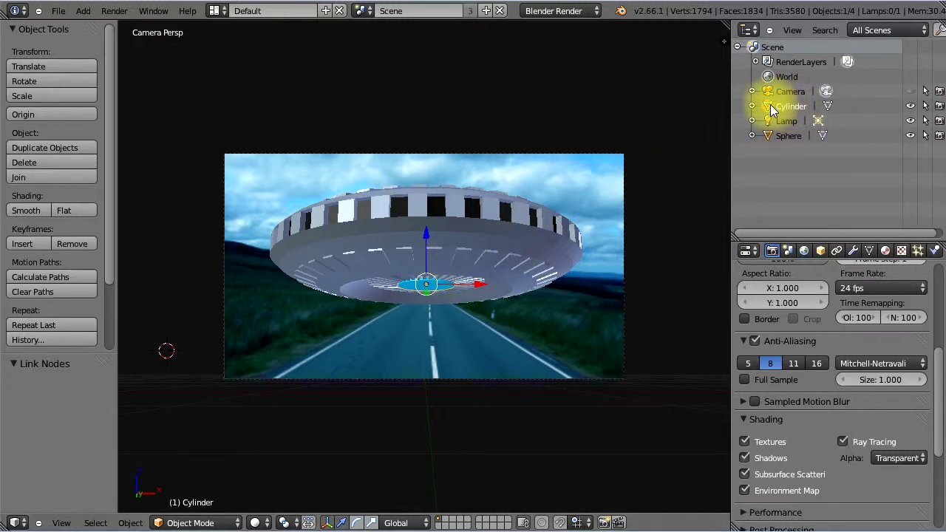
pyautogui.moveTo(771, 108); pyautogui.dragTo(770, 139)
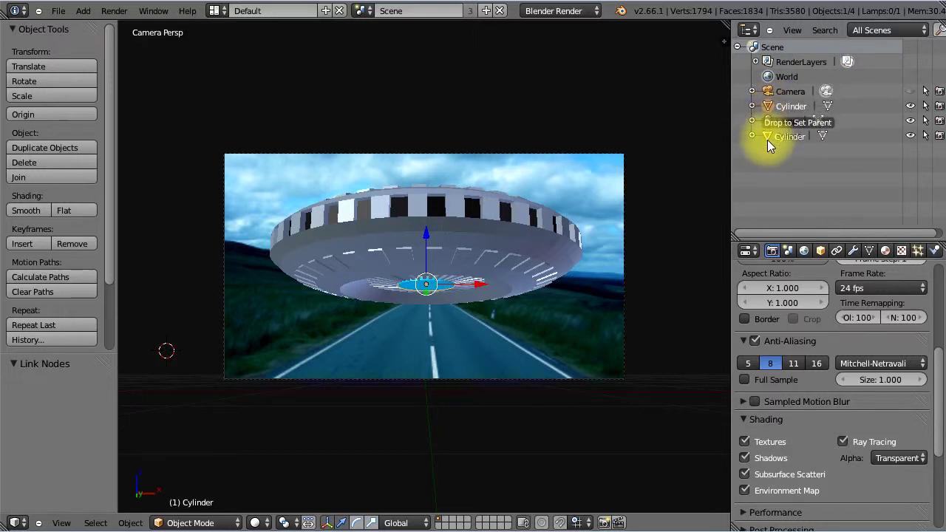
# - Parent Cylinder under Sphere, then select the Sphere and nudge the whole UFO slightly
pyautogui.moveTo(770, 134); pyautogui.dragTo(767, 140)
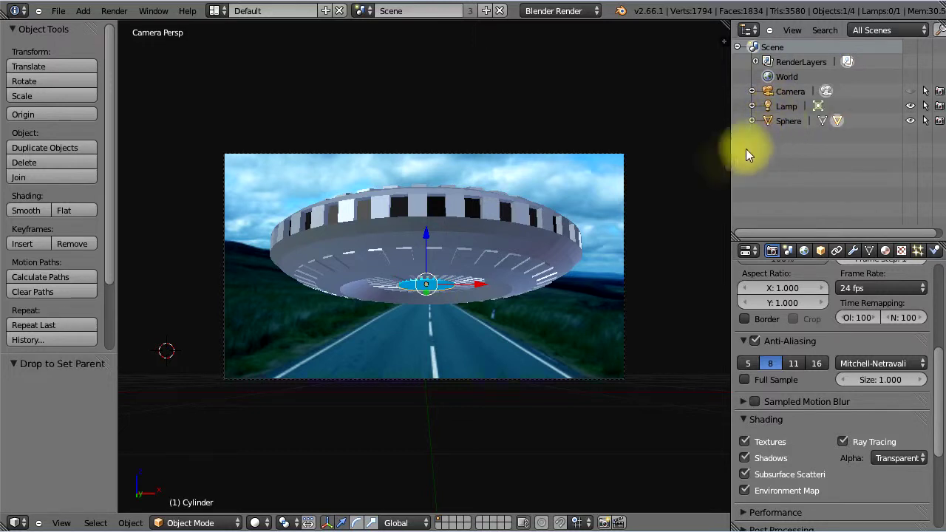
pyautogui.rightClick(520, 244)
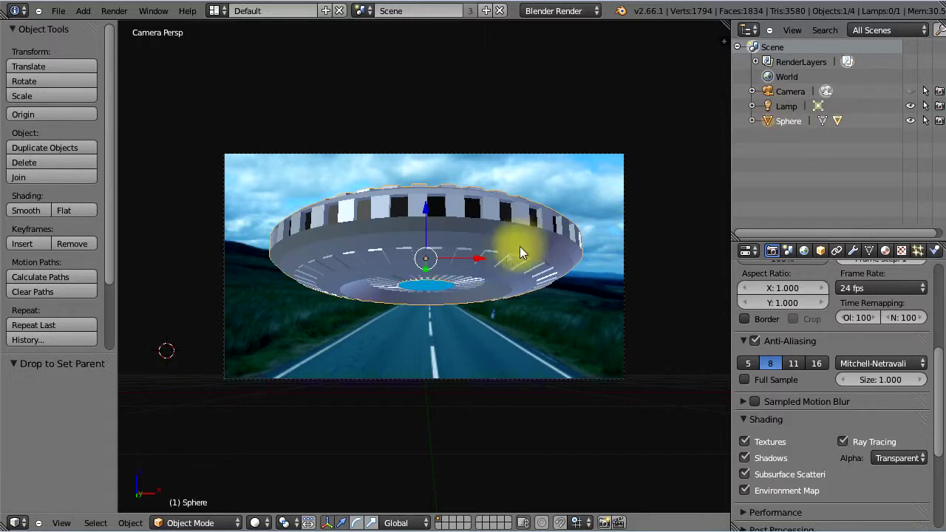
pyautogui.moveTo(476, 264)
pyautogui.mouseDown()
pyautogui.moveTo(495, 266)
pyautogui.moveTo(427, 267)
pyautogui.moveTo(485, 267)
pyautogui.moveTo(470, 268)
pyautogui.mouseUp()
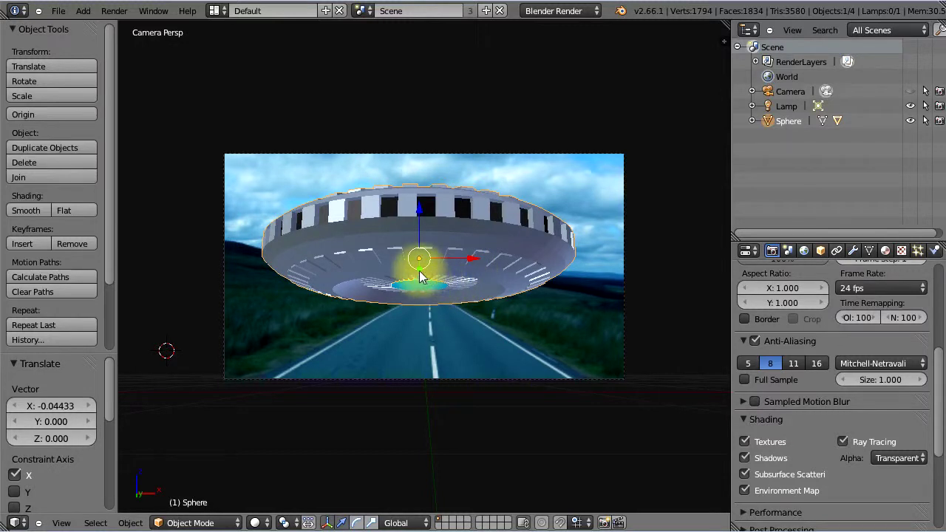
pyautogui.moveTo(419, 271); pyautogui.dragTo(423, 270)
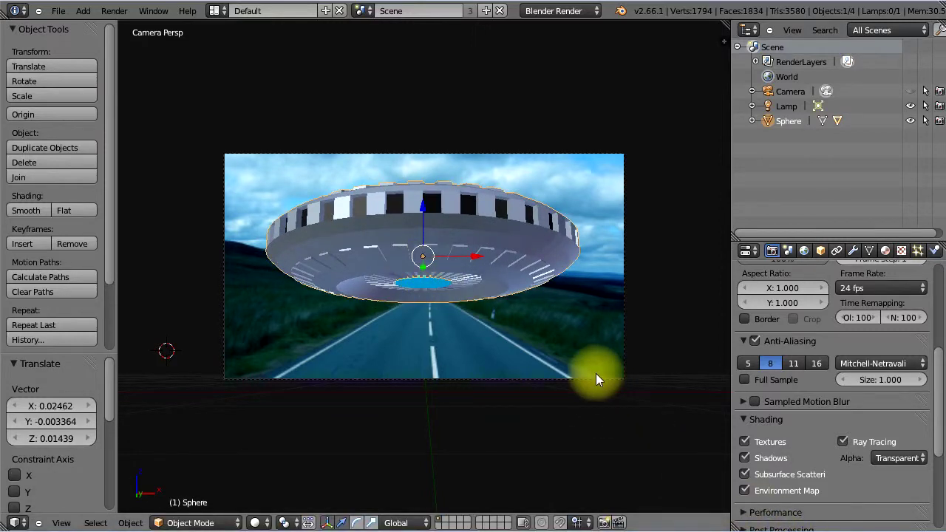
# - From an orthographic side view, make the camera visible in the outliner
pyautogui.press('KP_5')
pyautogui.press('KP_1')
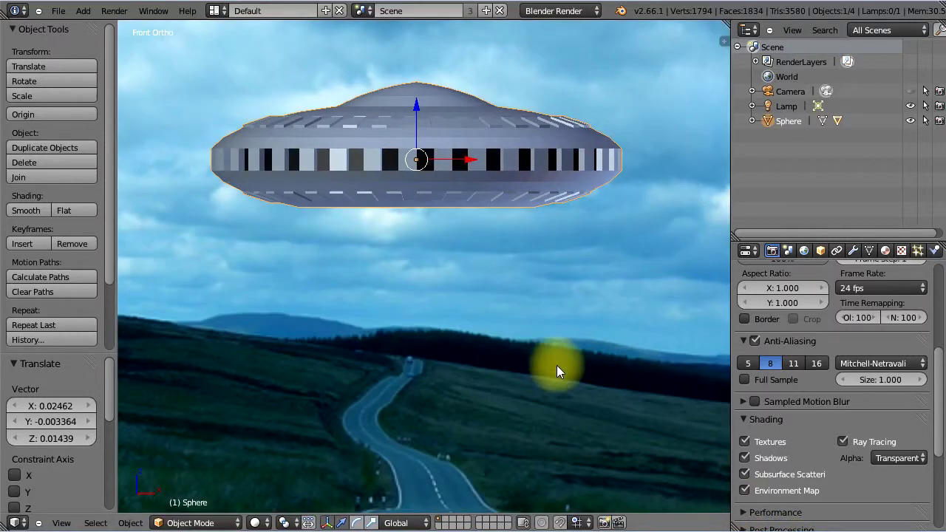
pyautogui.press('KP_3')
pyautogui.press('KP_4')
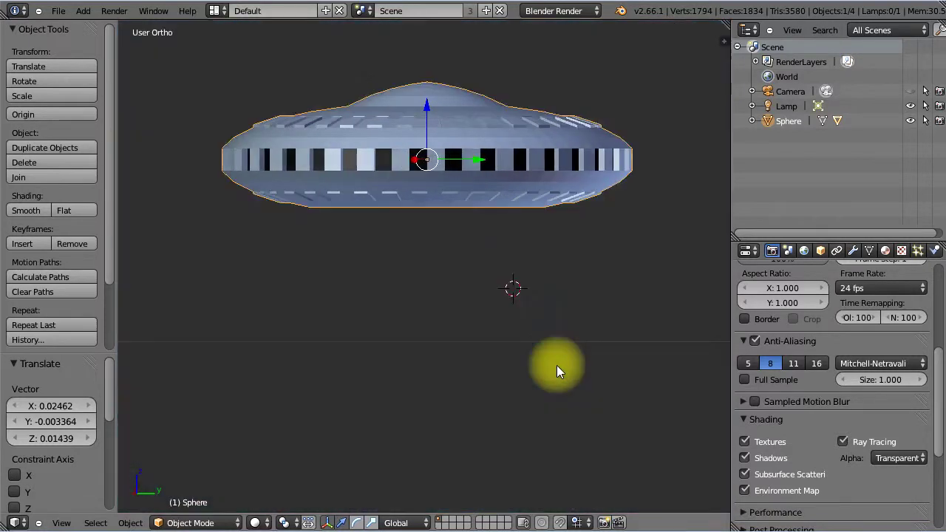
pyautogui.scroll(-1, 556, 365)
pyautogui.scroll(-5, 556, 365)
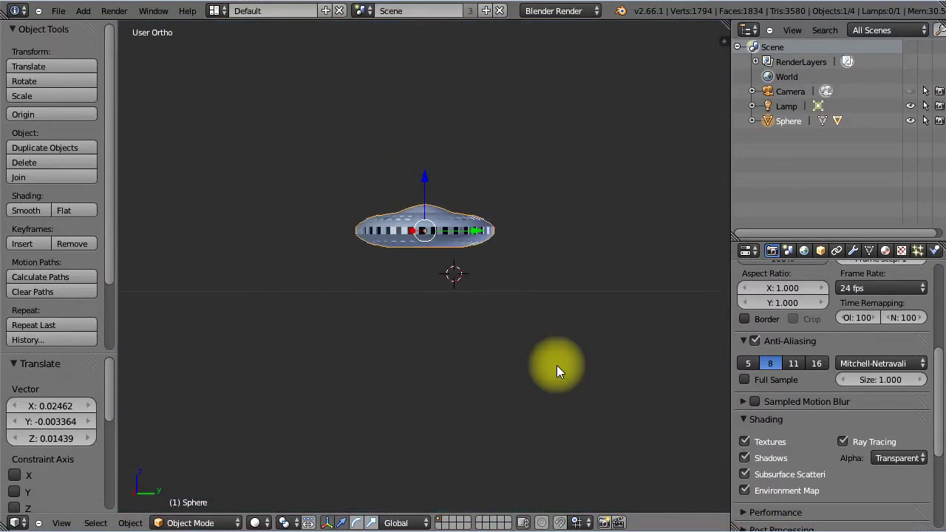
pyautogui.click(911, 91)
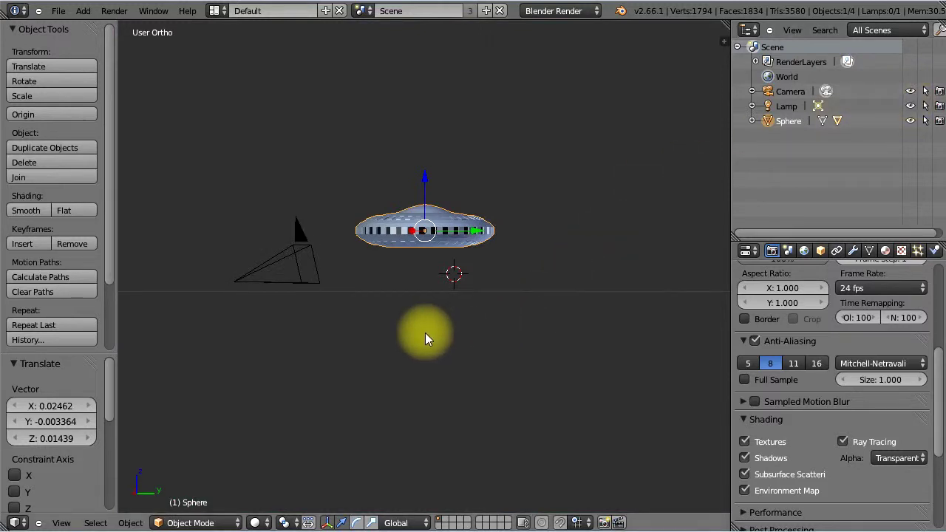
pyautogui.scroll(-1, 426, 338)
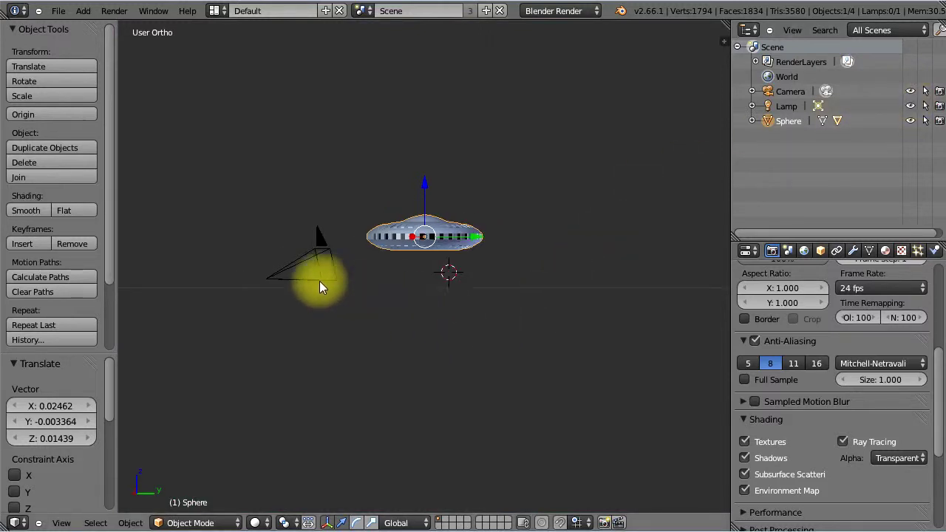
# - Pull the camera back along Y, tilt it about 8°, and raise it slightly
pyautogui.rightClick(294, 271)
pyautogui.press('g')
pyautogui.press('y')
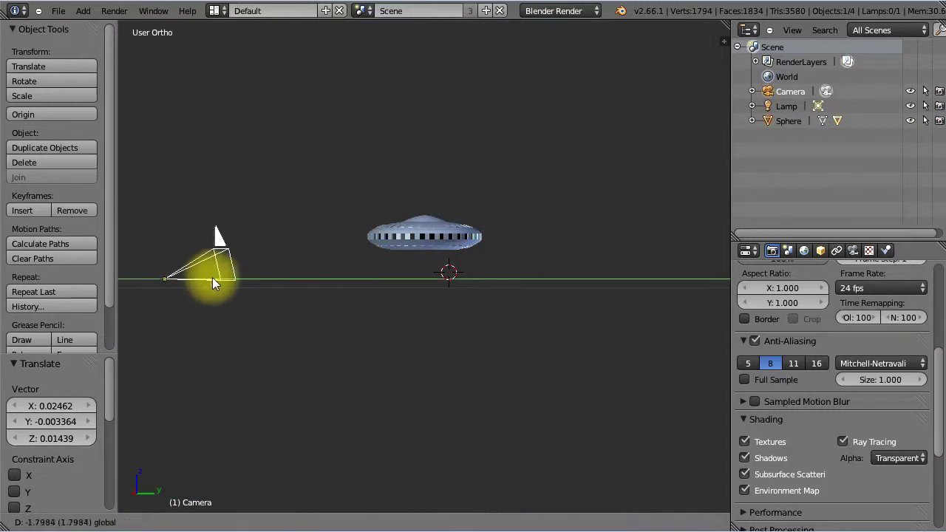
pyautogui.click(202, 278)
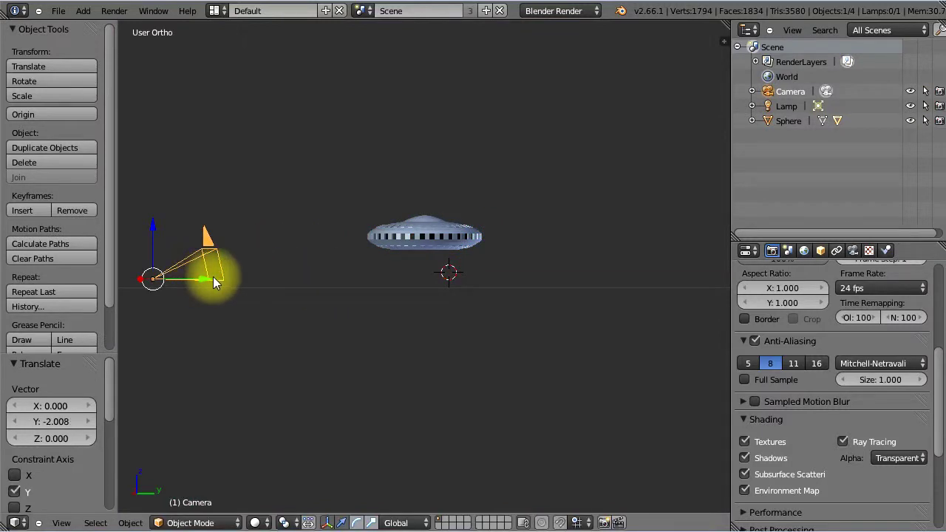
pyautogui.press('r')
pyautogui.click(214, 285)
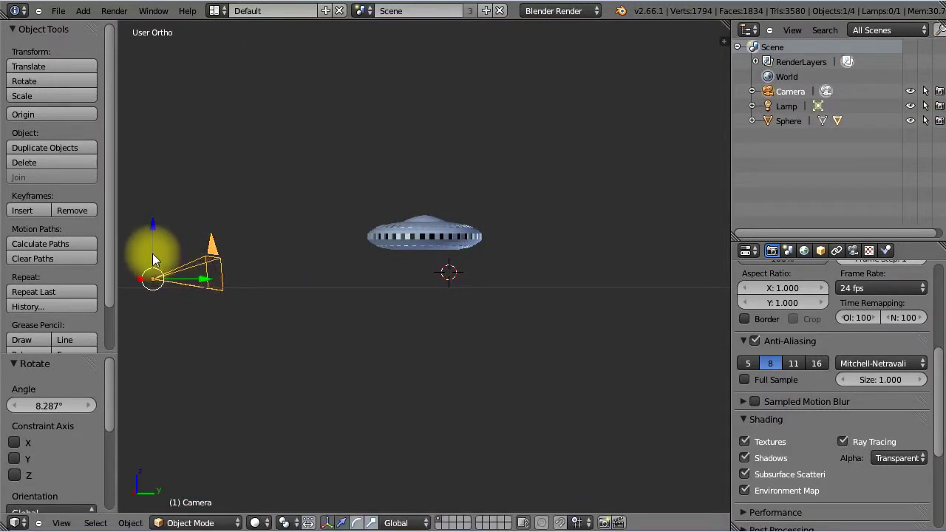
pyautogui.moveTo(152, 258); pyautogui.dragTo(153, 248)
pyautogui.moveTo(204, 274); pyautogui.dragTo(198, 275)
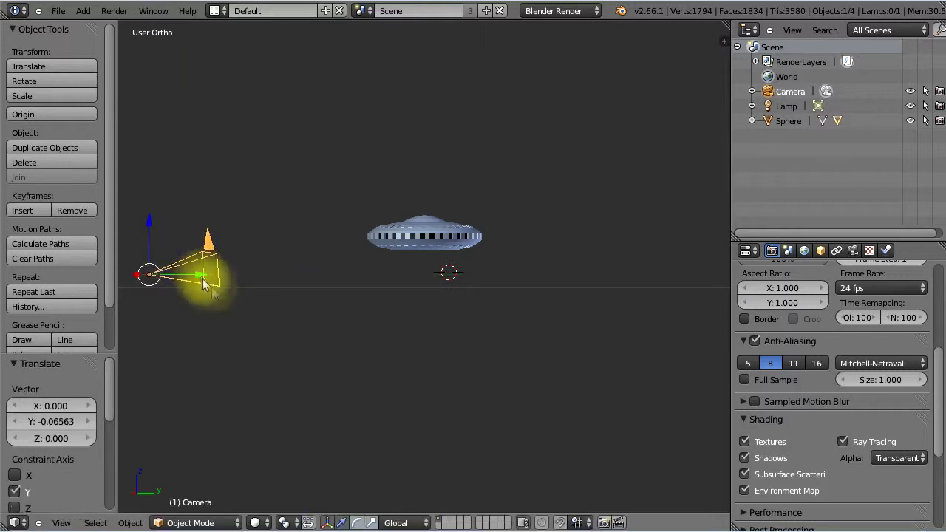
pyautogui.press('KP_7')
# - In top view, slide the camera left along the X axis
pyautogui.scroll(-2, 515, 419)
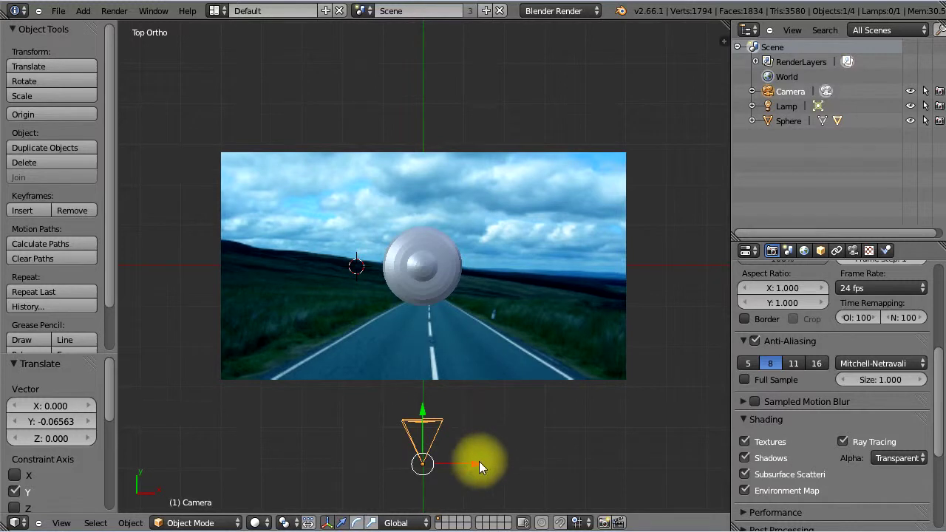
pyautogui.press('g')
pyautogui.press('x')
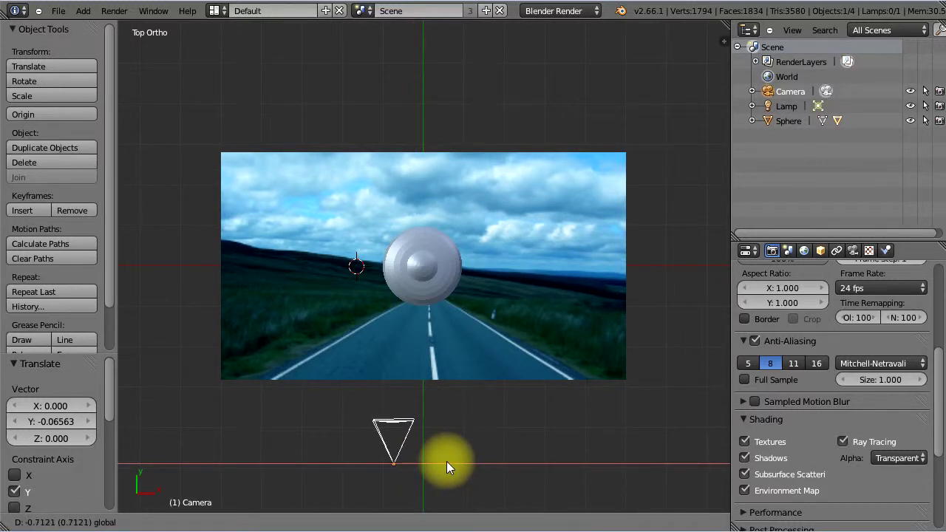
pyautogui.click(447, 466)
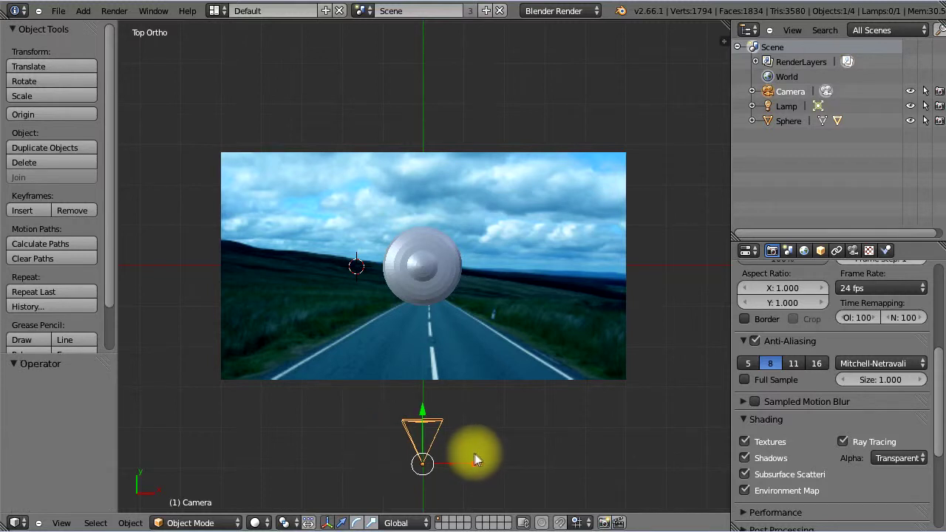
# - Move the UFO right, farther from the camera and up into the sky, then render
pyautogui.rightClick(436, 283)
pyautogui.moveTo(469, 266); pyautogui.dragTo(504, 264)
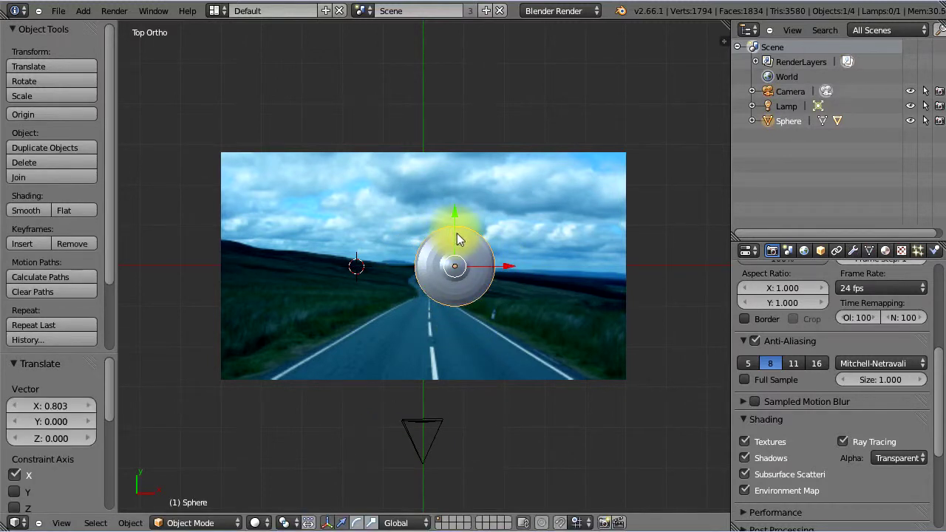
pyautogui.moveTo(457, 233)
pyautogui.mouseDown()
pyautogui.moveTo(469, 222)
pyautogui.moveTo(501, 234)
pyautogui.mouseUp()
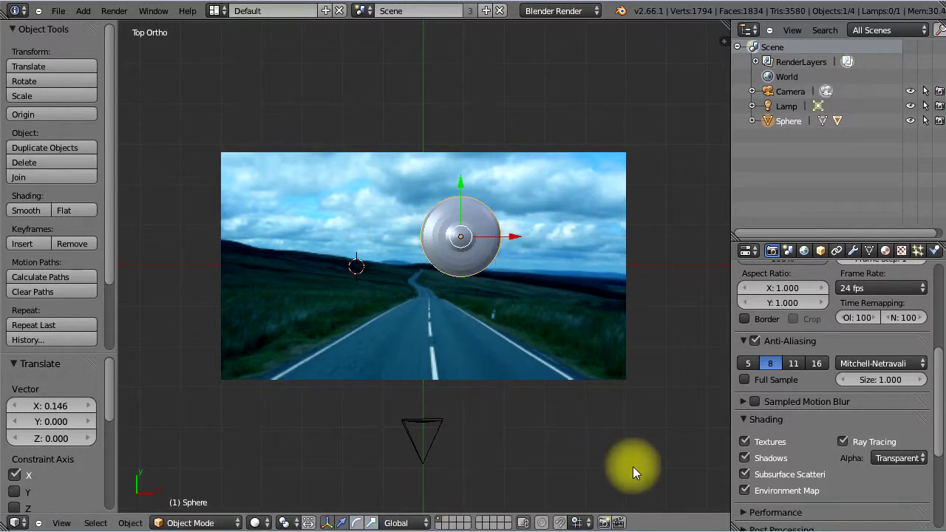
pyautogui.press('KP_0')
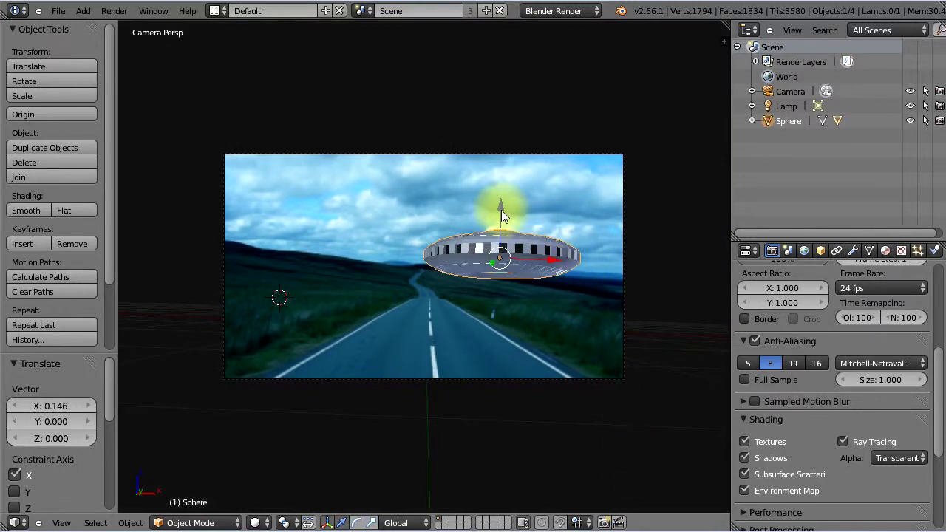
pyautogui.moveTo(501, 211); pyautogui.dragTo(505, 167)
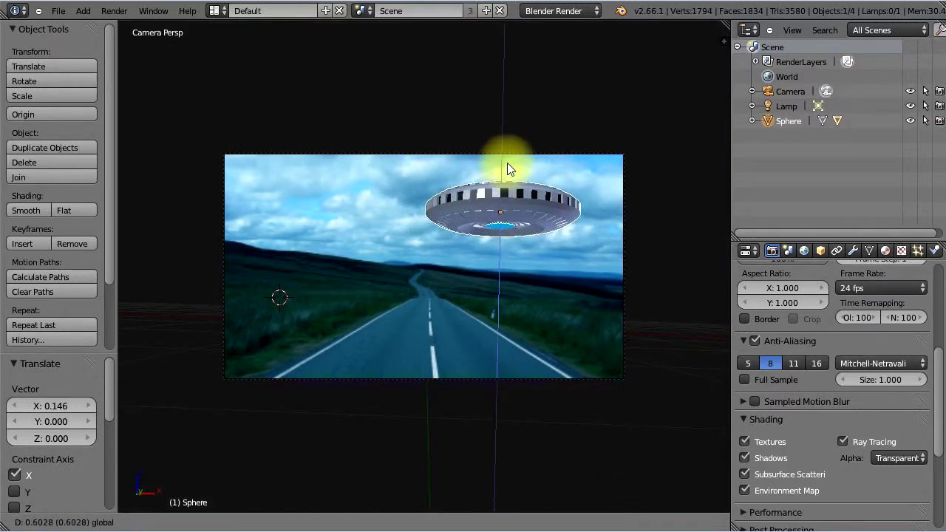
pyautogui.moveTo(505, 164); pyautogui.dragTo(509, 162)
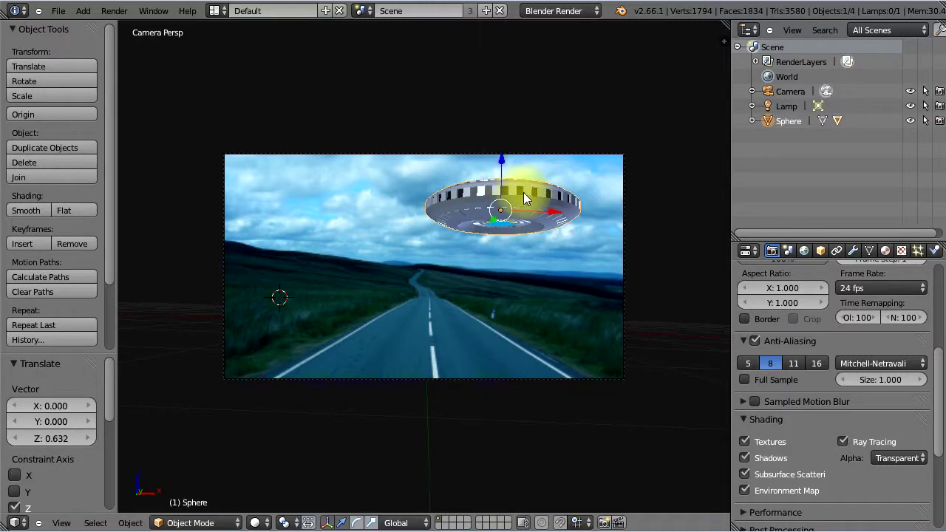
pyautogui.moveTo(535, 208); pyautogui.dragTo(540, 210)
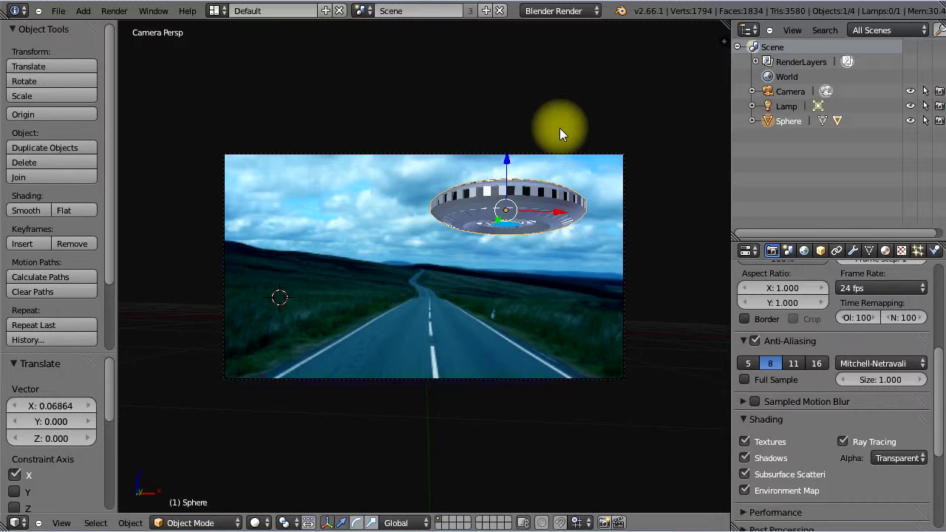
pyautogui.press('F12')
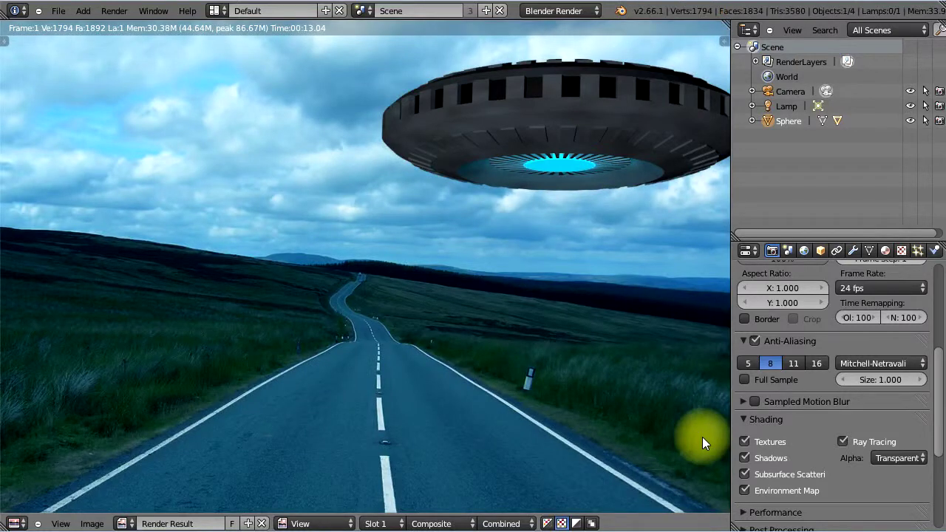
# - Zoom out the Render Result to show the full composited frame
pyautogui.scroll(-1, 699, 436)
pyautogui.scroll(-1, 694, 434)
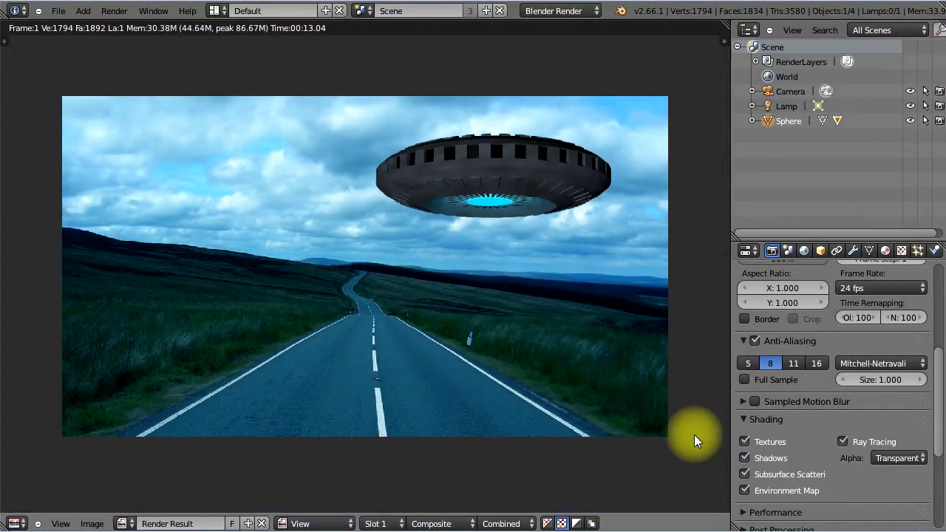